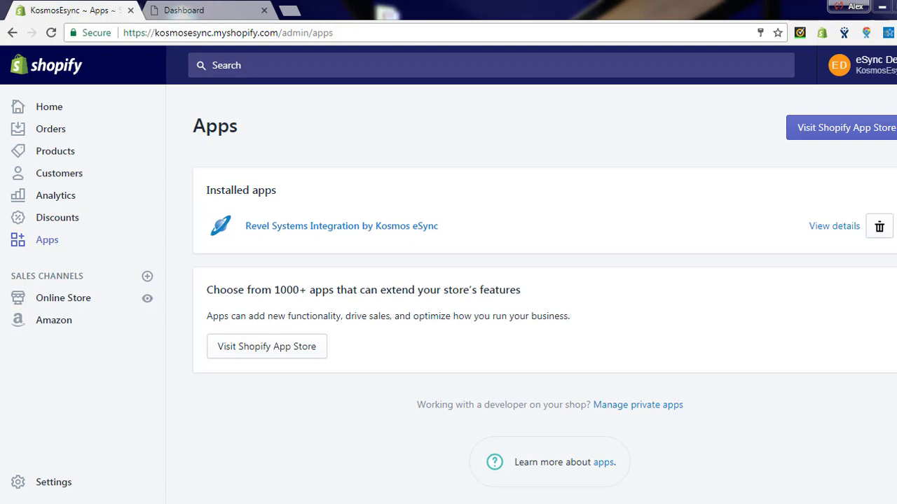
Step: In eSync, start a new action and grant access to a Revel account named Revel POS at testkosmos.revelup.com, logging in and accepting the connection terms
key("ctrl+Tab")
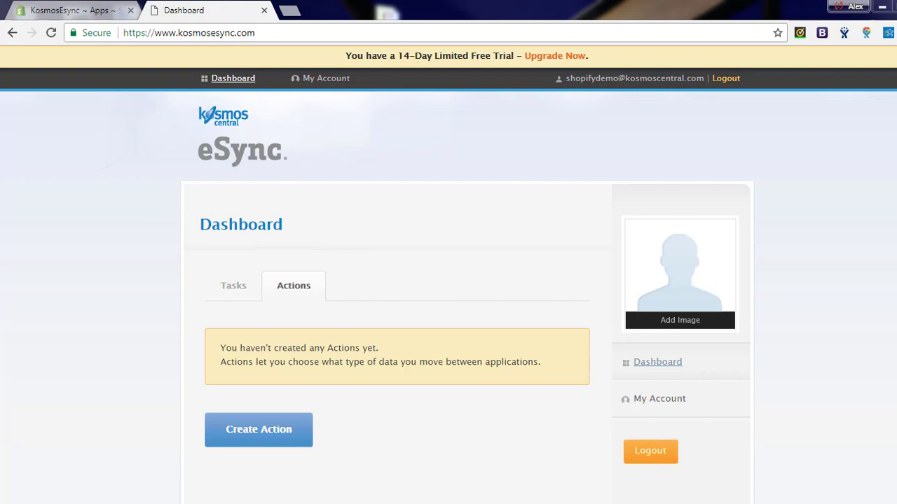
left_click(263, 431)
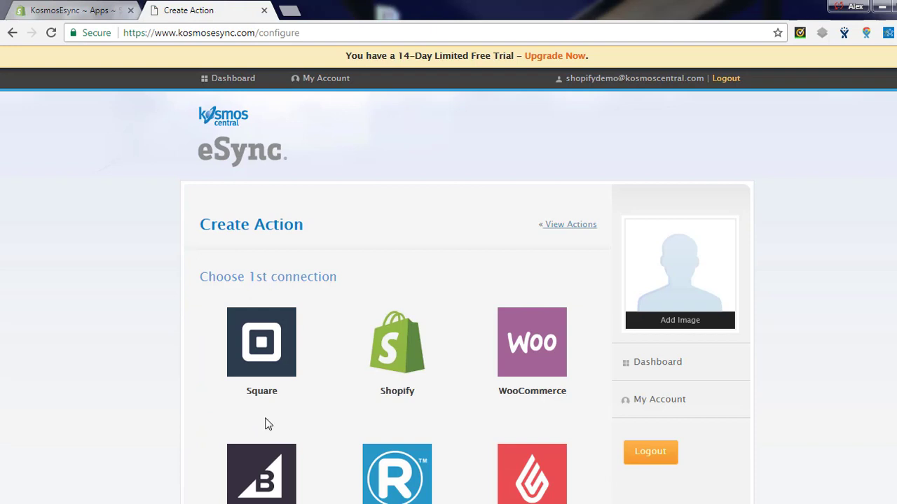
left_click(404, 474)
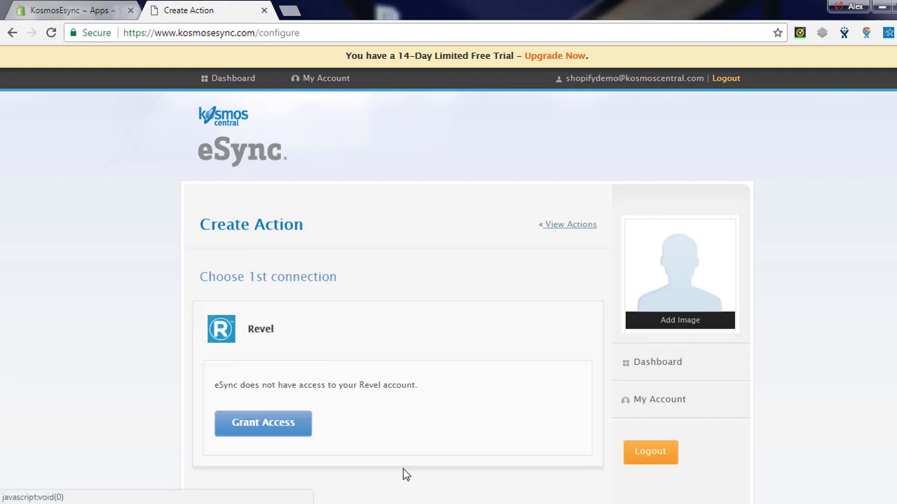
left_click(268, 422)
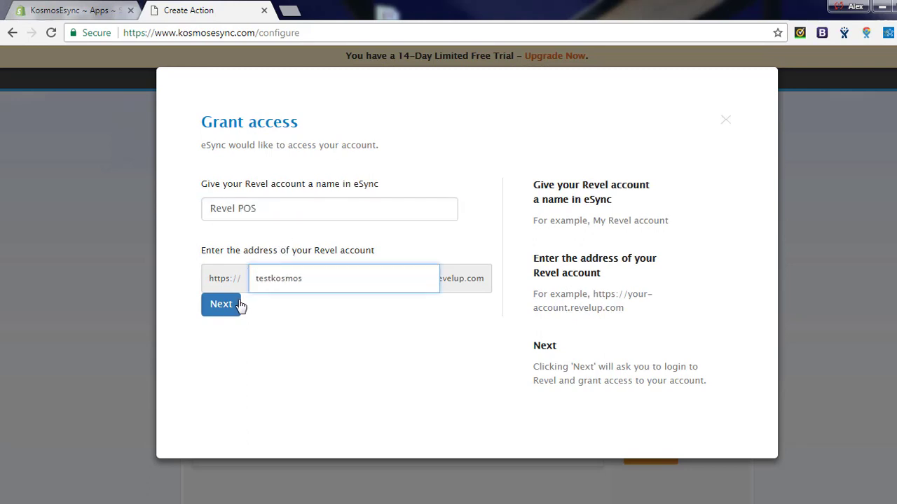
left_click(235, 308)
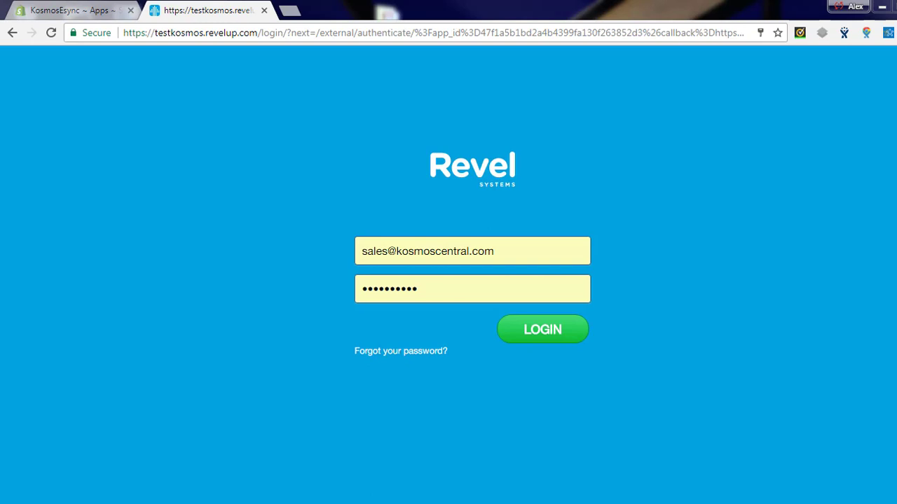
left_click(531, 330)
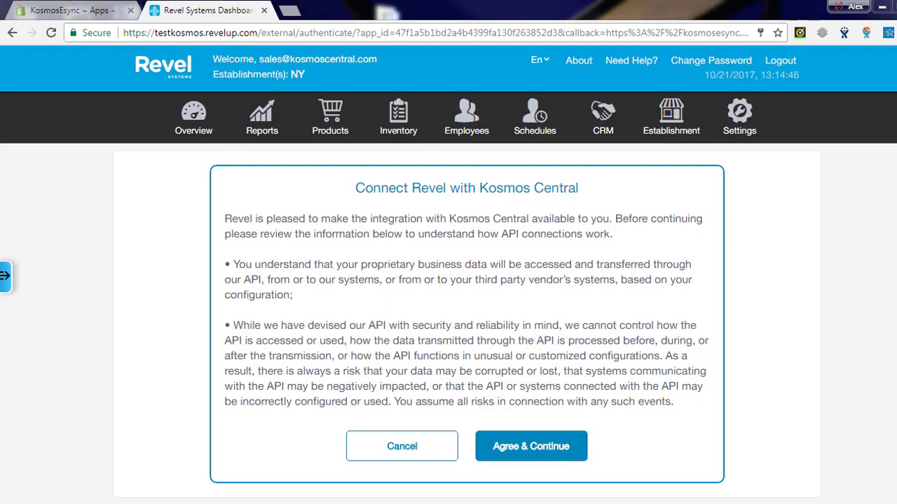
left_click(497, 446)
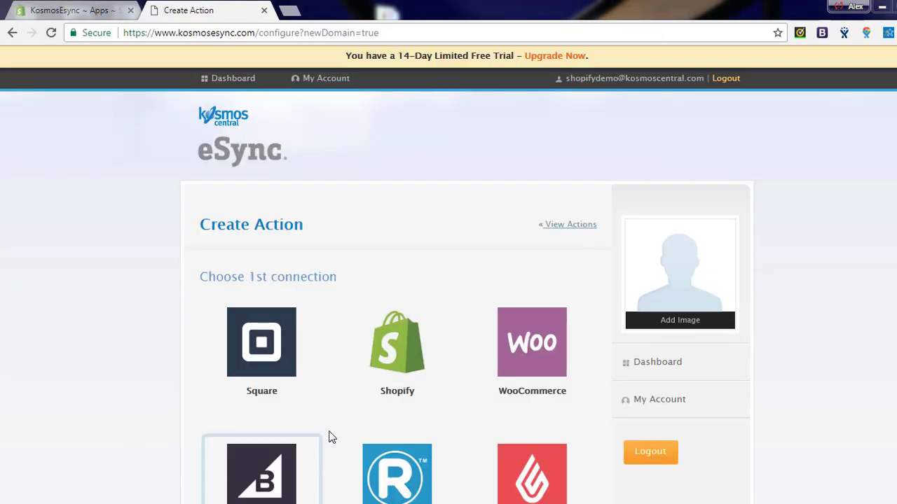
Step: Create and save the action "Revel send standard products to Shopify" using the Kosmos Shopify Store and Revel POS connections
left_click(386, 371)
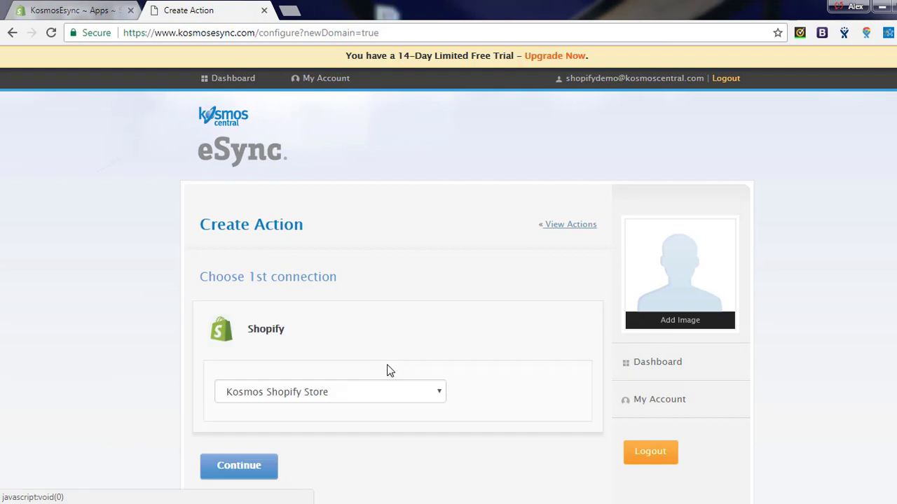
left_click(236, 469)
left_click(277, 272)
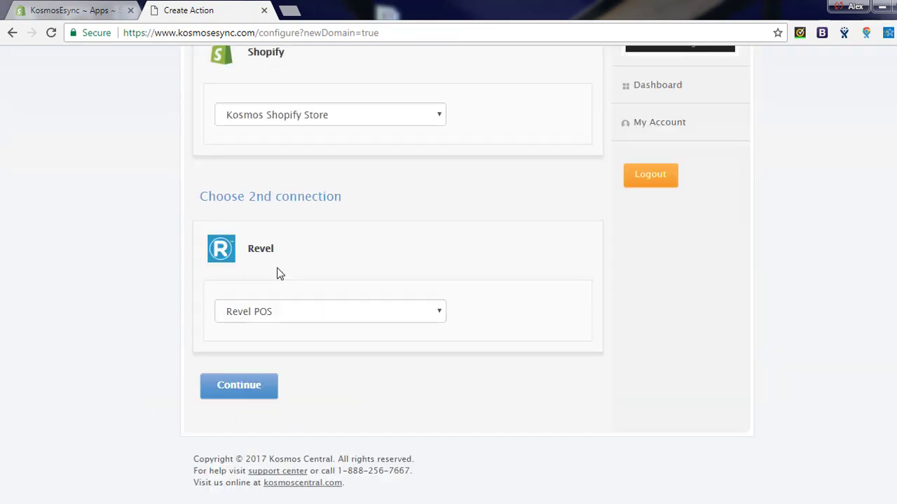
left_click(244, 389)
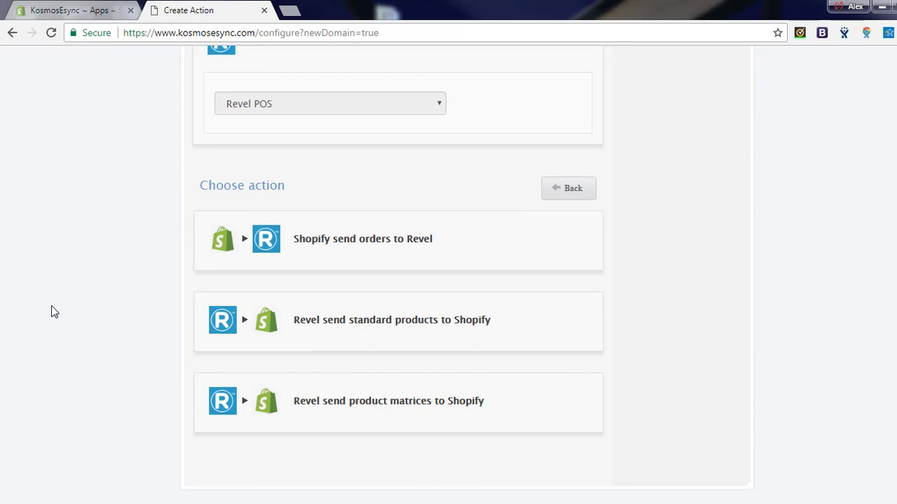
left_click(346, 327)
left_click(250, 371)
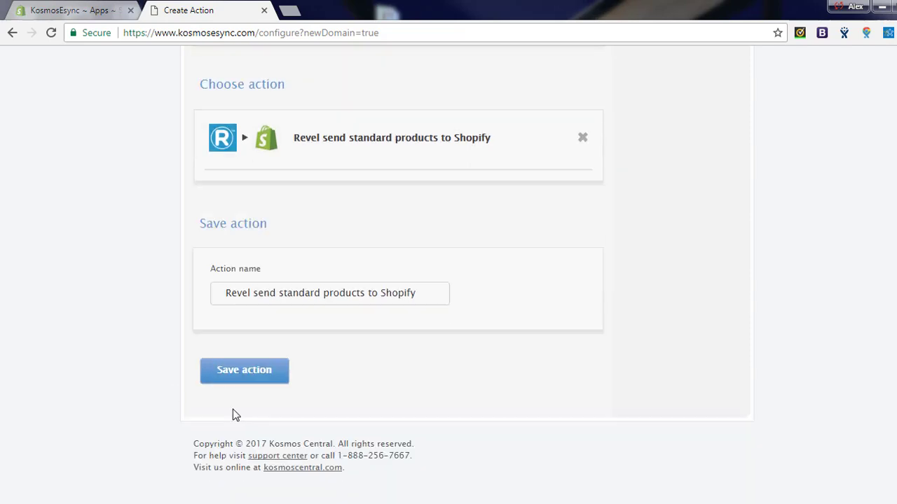
left_click(254, 376)
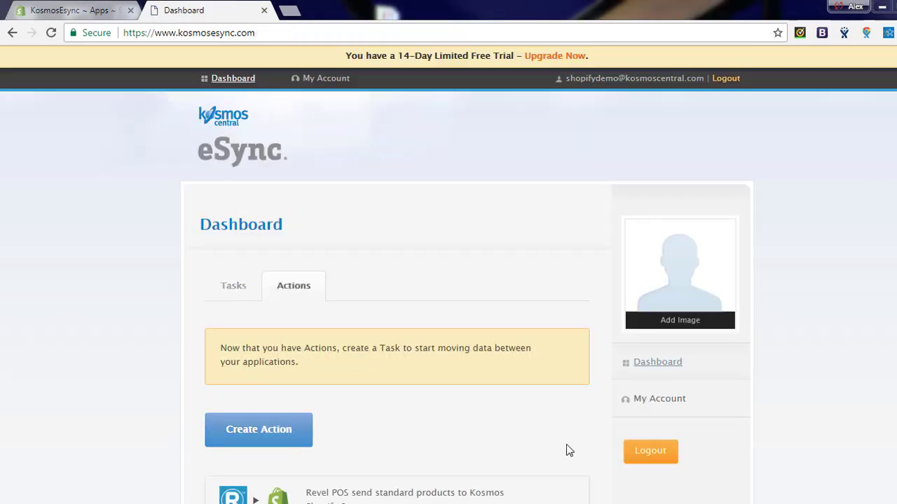
Step: Create and save the action "Revel send product matrices to Shopify" using the Kosmos Shopify Store and Revel POS connections
left_click(261, 433)
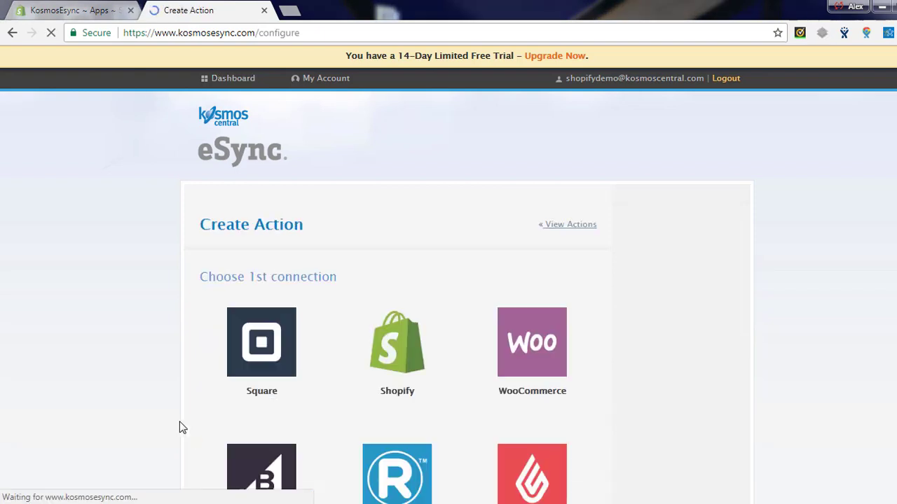
scroll(355, 337, "down", 3)
left_click(401, 130)
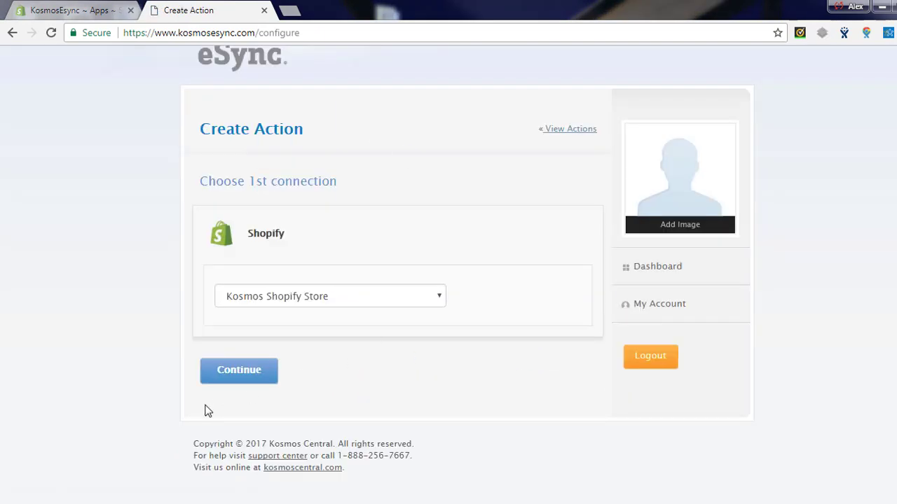
left_click(248, 372)
left_click(265, 198)
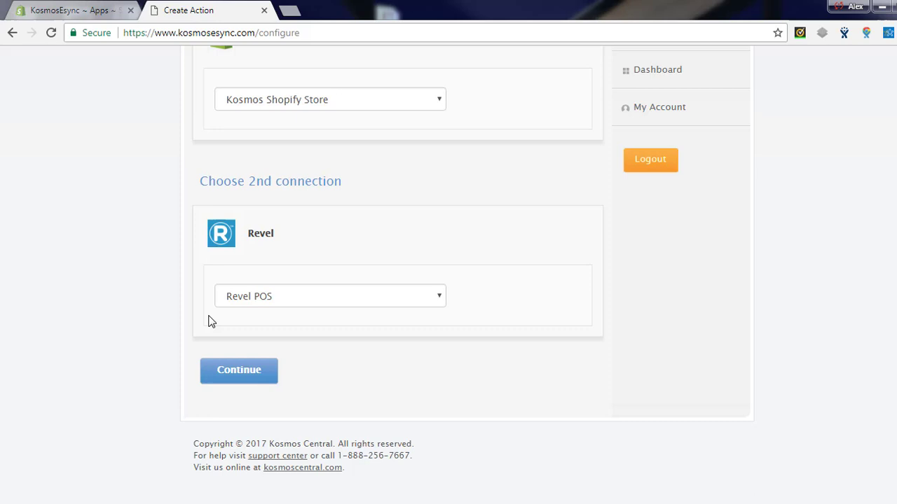
left_click(237, 379)
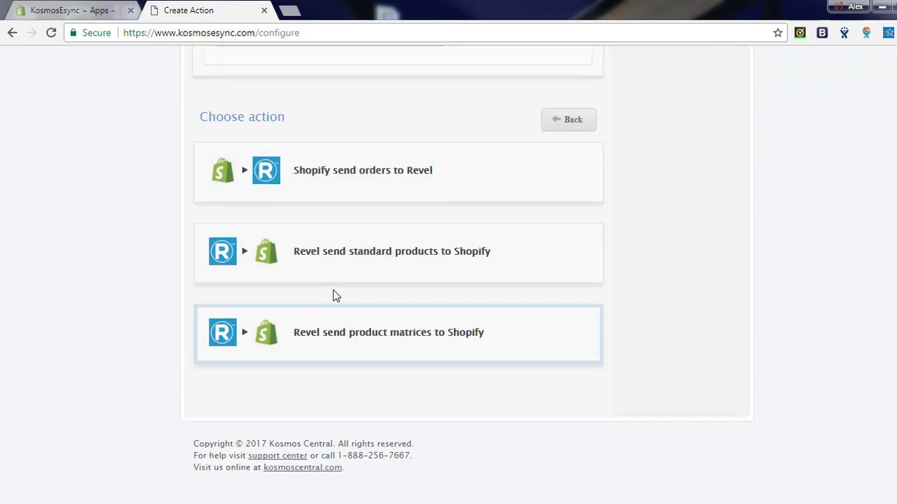
left_click(318, 334)
left_click(237, 372)
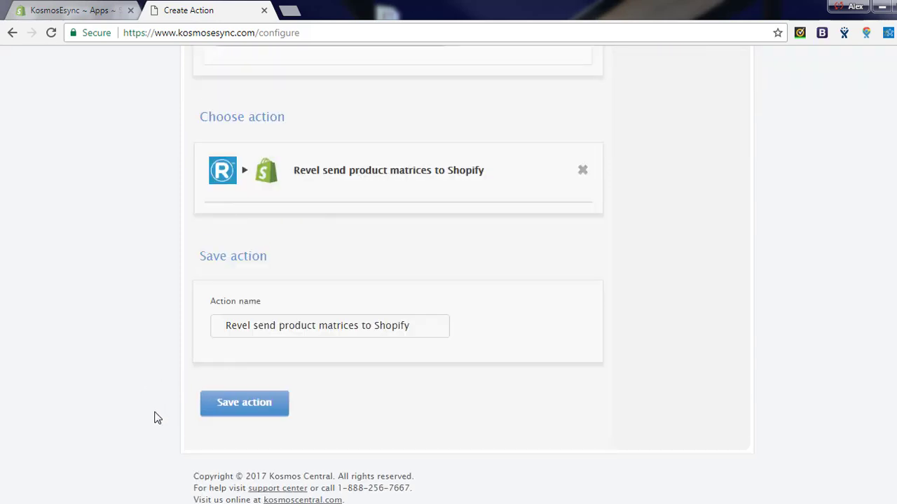
left_click(256, 372)
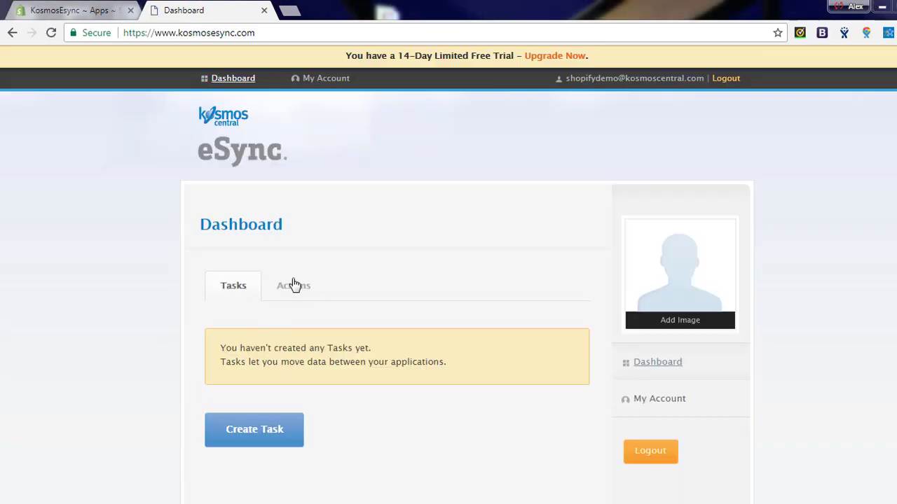
Step: Configure the action sending standard products to the Kosmos Shopify Store with establishment 1 and a since date of October 20, 2017
left_click(295, 286)
scroll(142, 285, "down", 4)
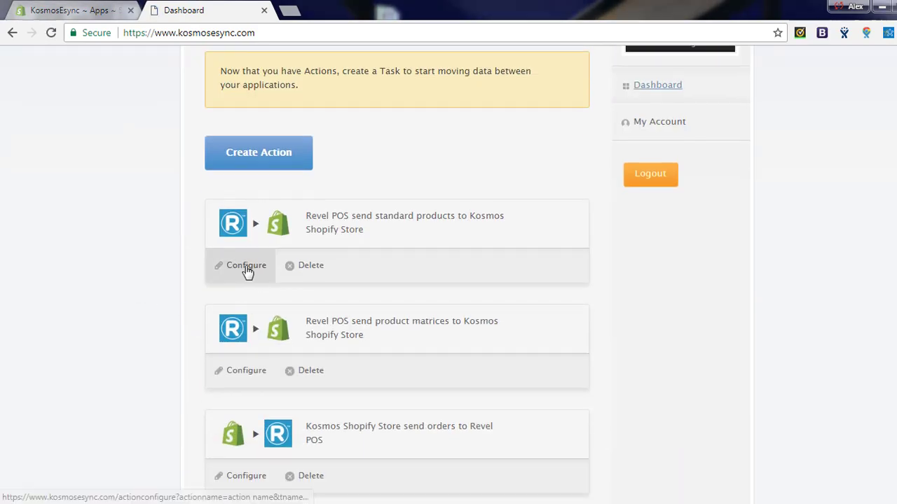
left_click(247, 270)
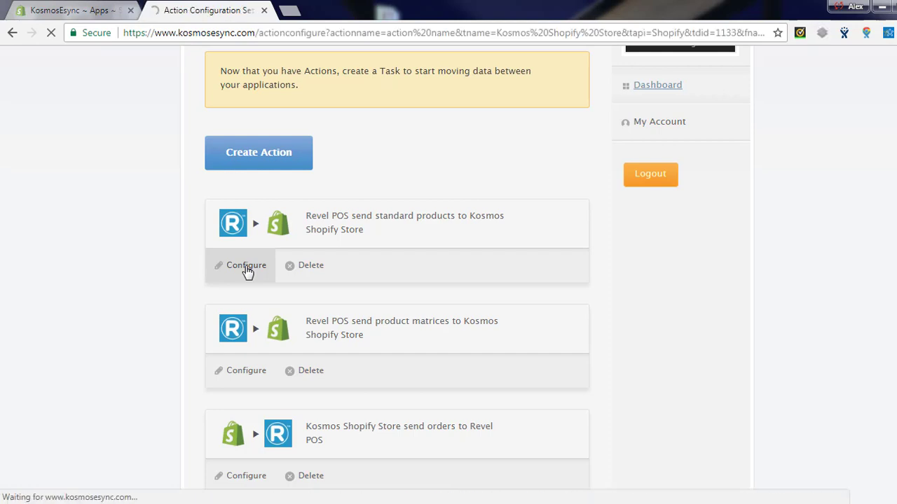
scroll(280, 224, "down", 2)
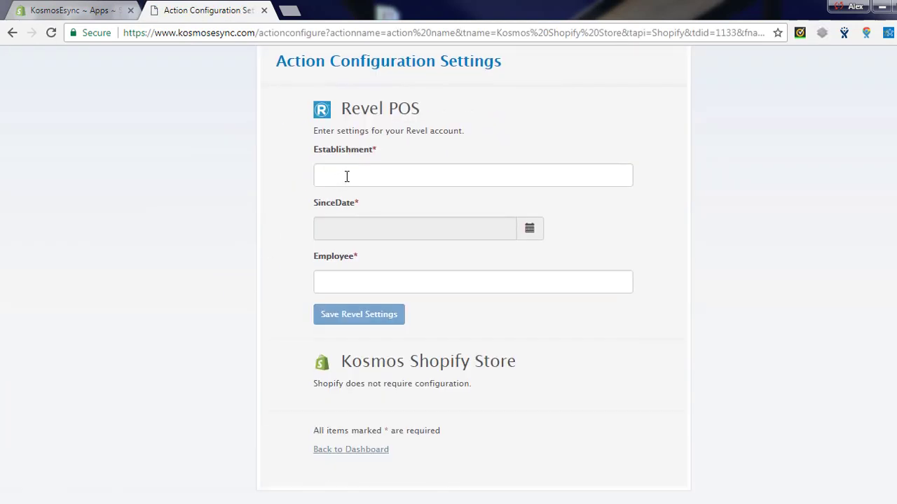
left_click(346, 177)
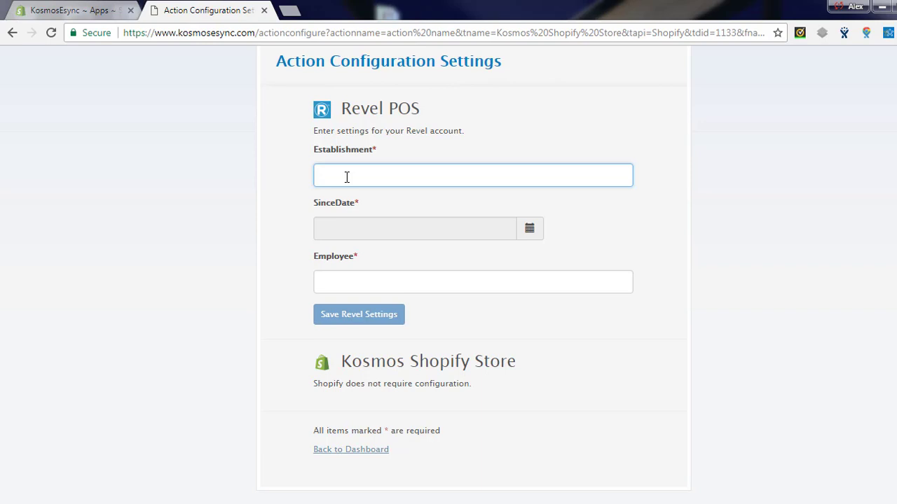
left_click(290, 206)
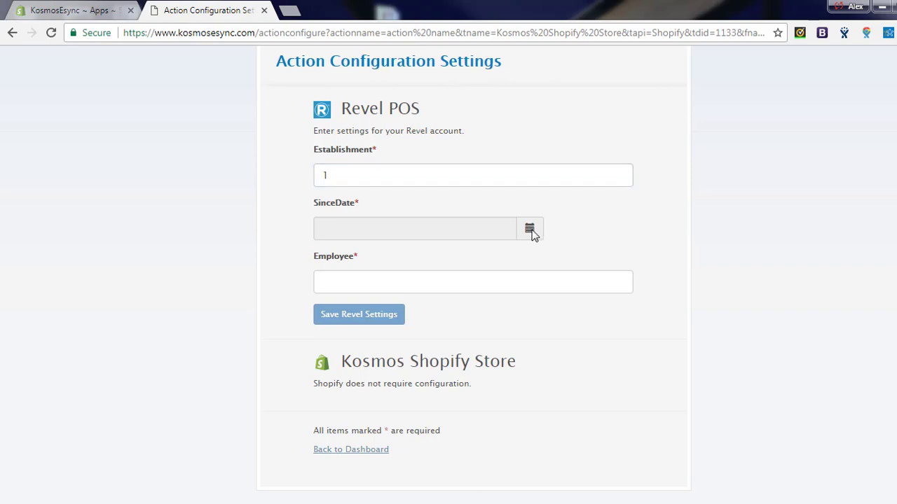
left_click(530, 232)
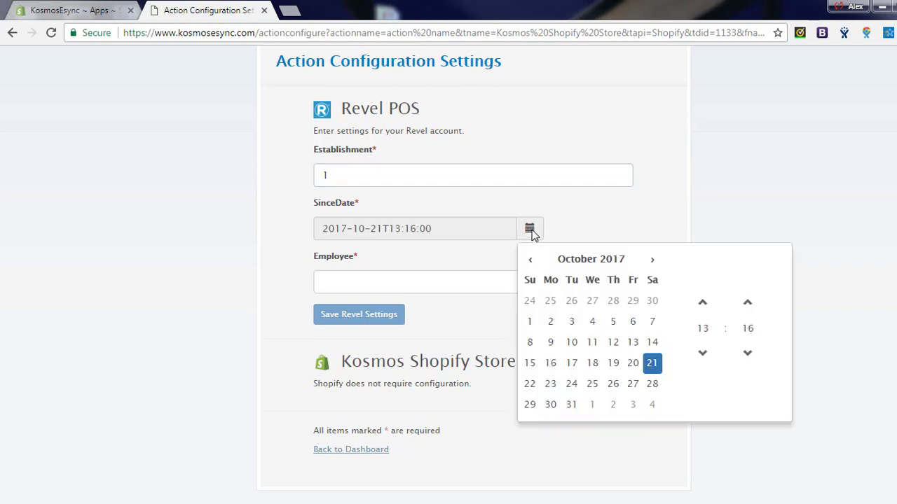
left_click(633, 363)
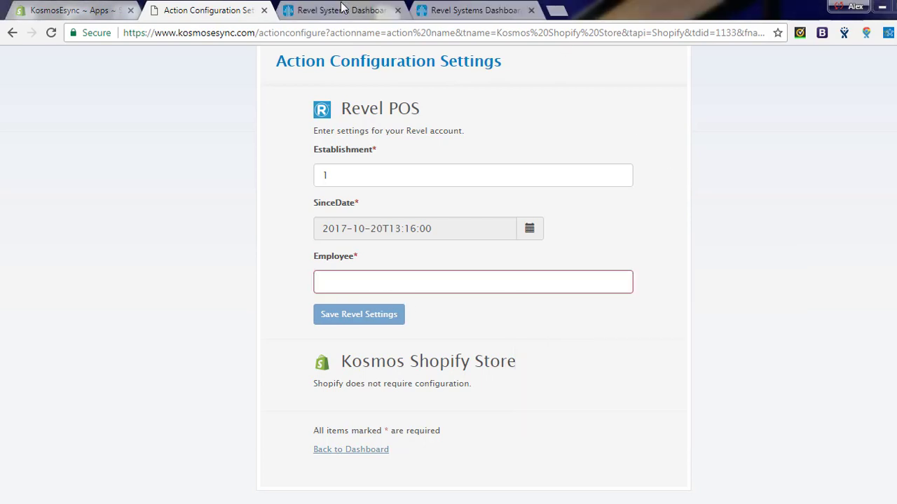
Step: Look up the employee ID of the Shopify Online employee in the page address of its Revel record
left_click(330, 11)
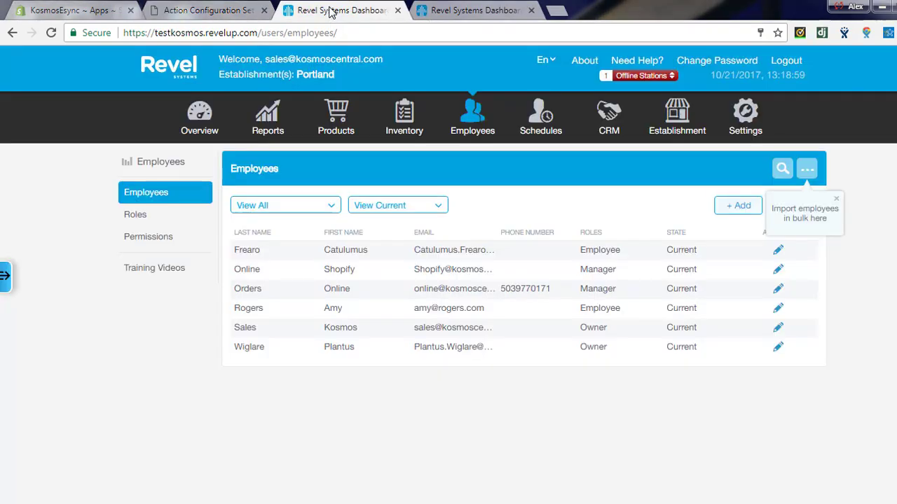
left_click(779, 272)
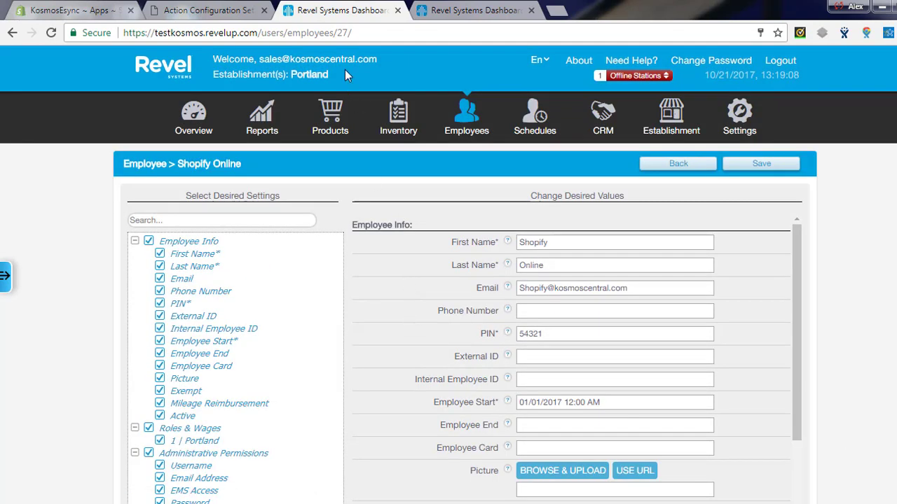
left_click_drag(337, 32, 493, 39)
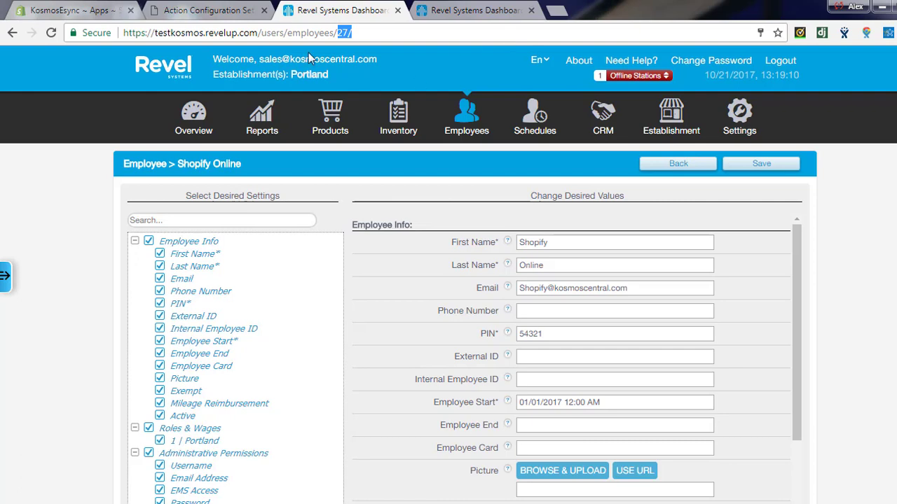
Step: Set Employee to 27 in the standard products action configuration and save the Revel settings
left_click(207, 12)
left_click(330, 282)
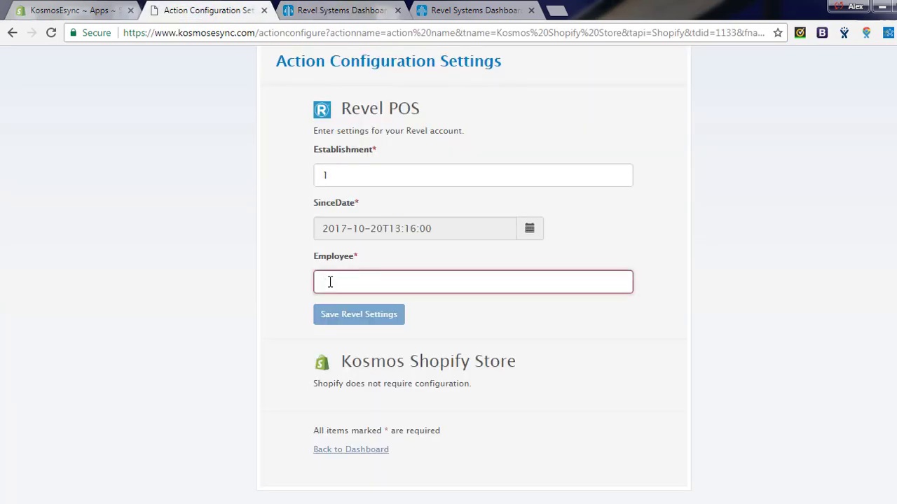
type("27")
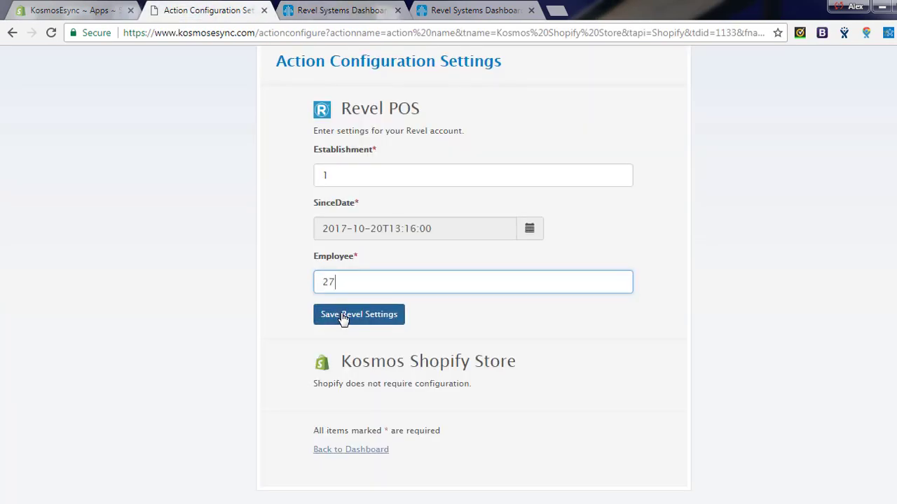
left_click(339, 312)
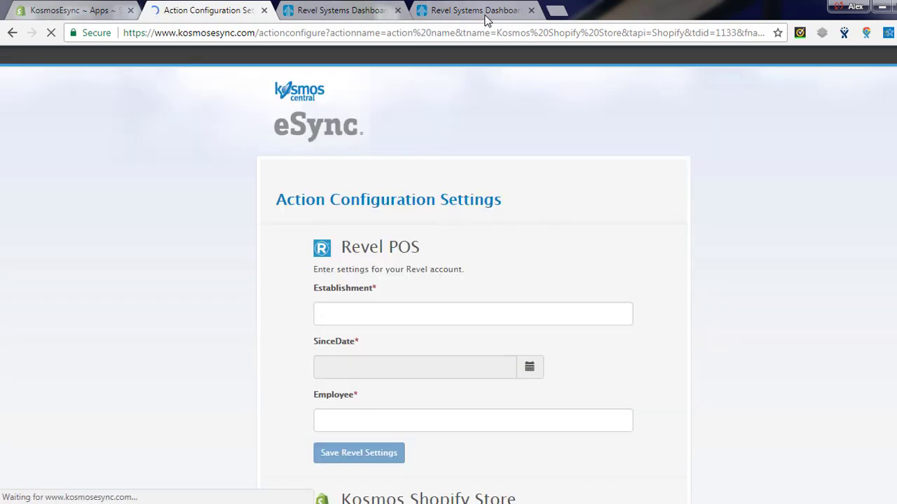
Step: Check the establishment numbers in Revel's establishment list and return to the eSync dashboard
left_click(484, 11)
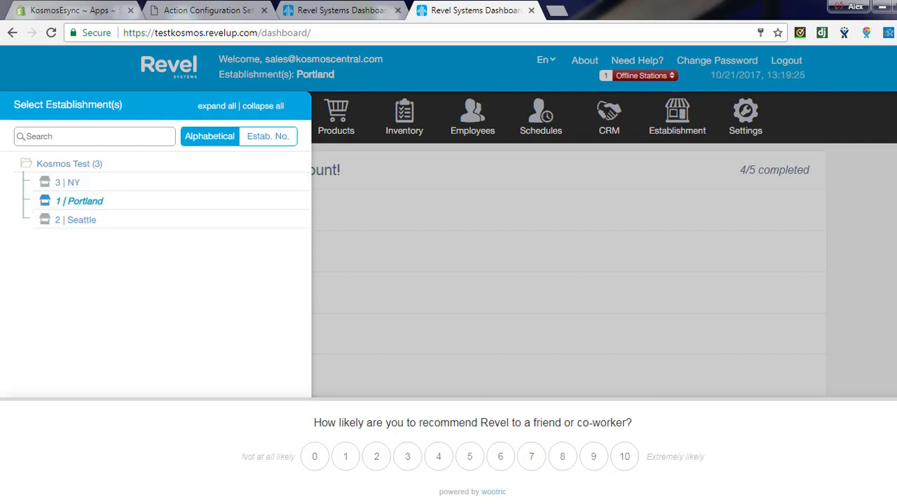
key("ctrl+2")
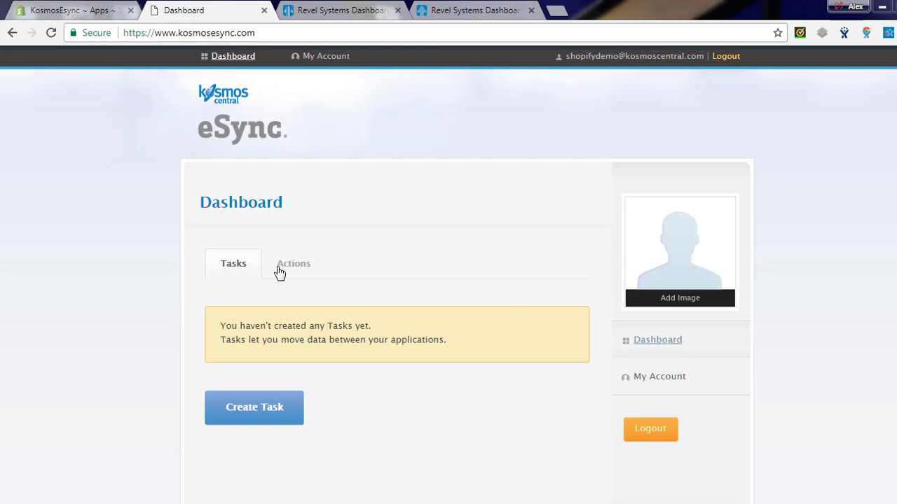
Step: Review the saved Revel settings of the action sending standard products to the Kosmos Shopify Store
left_click(300, 264)
scroll(160, 300, "down", 3)
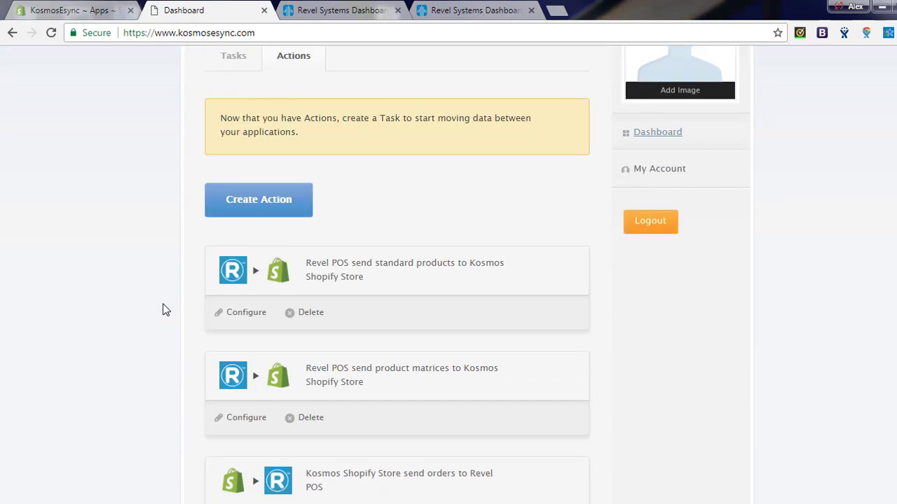
left_click(242, 315)
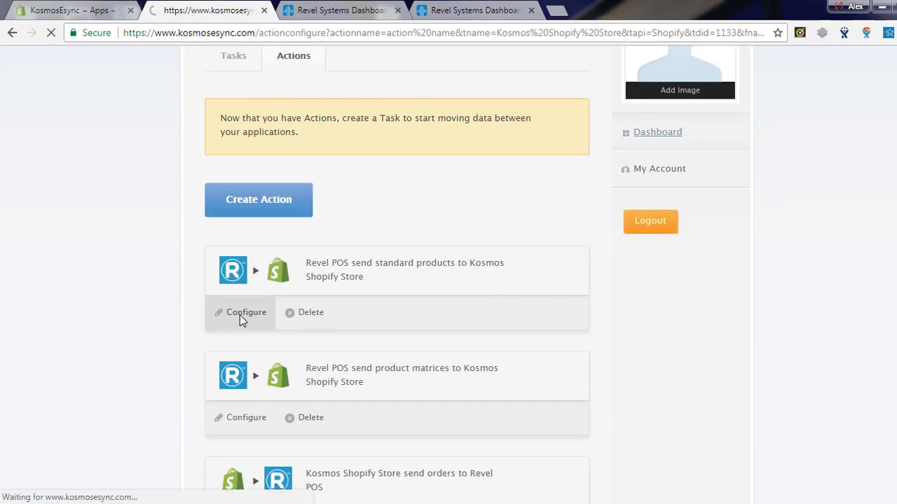
left_click(433, 276)
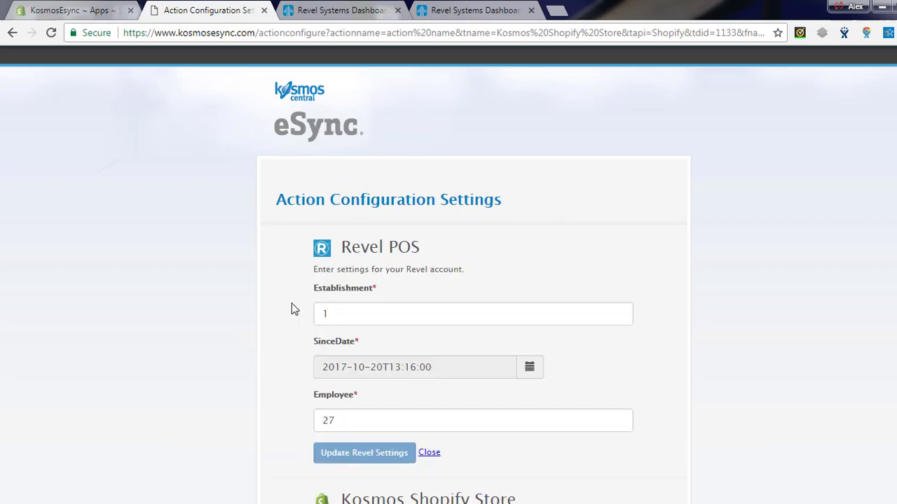
scroll(301, 329, "down", 3)
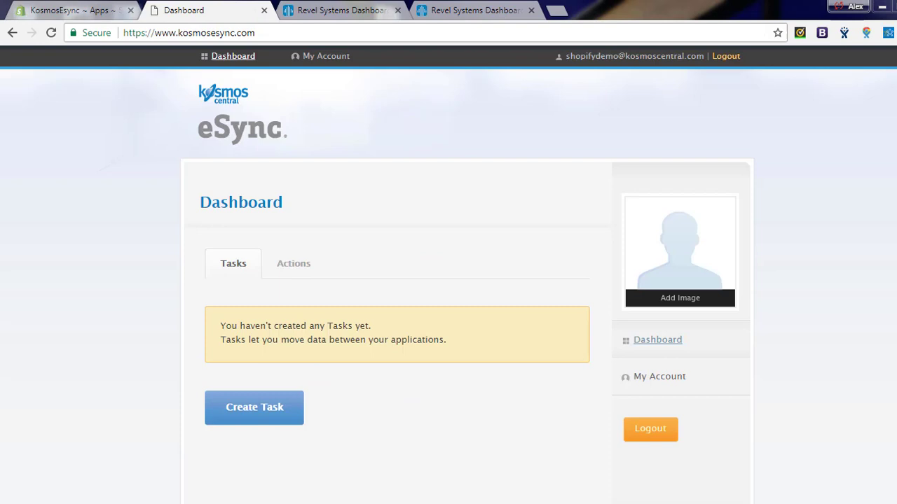
Step: Open the configuration of the action sending product matrices to the Kosmos Shopify Store and set Establishment to 1
left_click(300, 267)
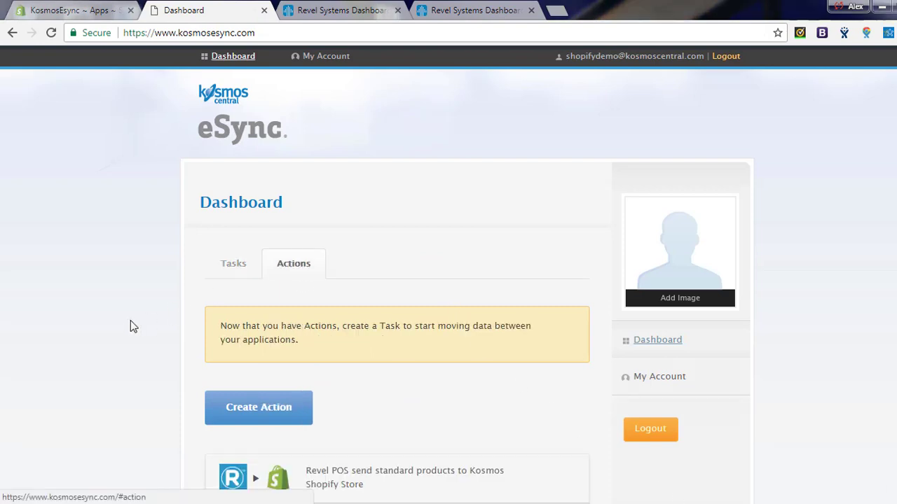
scroll(129, 322, "down", 4)
left_click(248, 349)
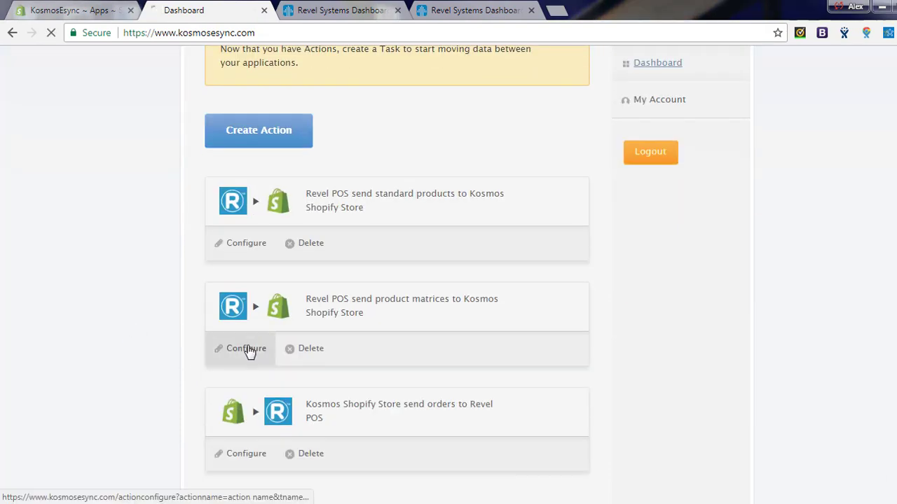
left_click(359, 320)
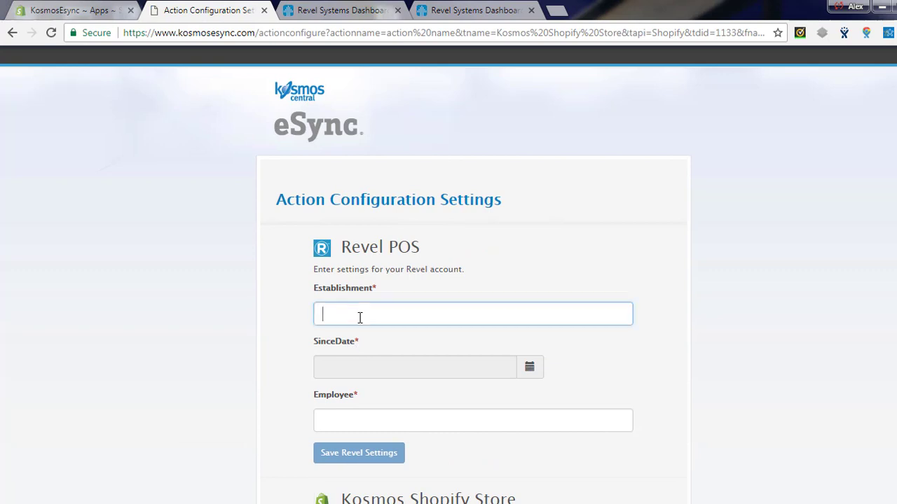
type("1")
left_click(266, 328)
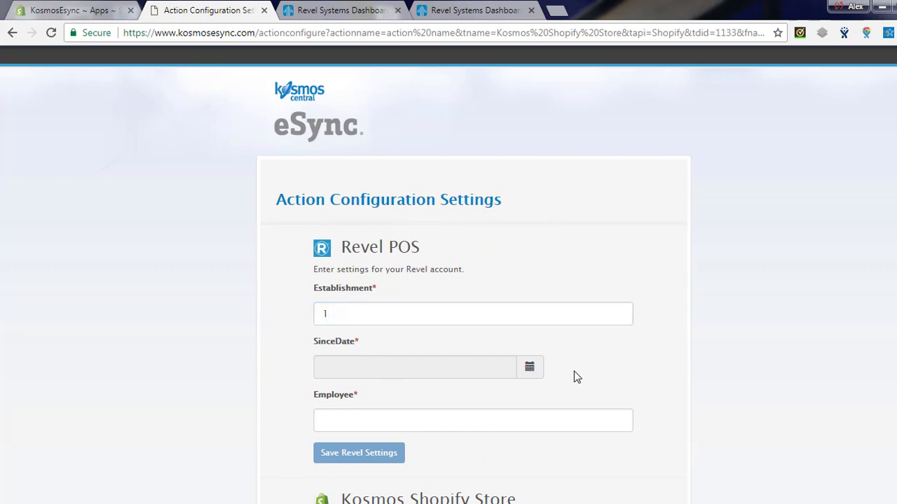
Step: Set SinceDate to October 20, 2017, 13:19 and Employee to 26, then save the Revel settings and return to the dashboard
left_click(529, 368)
left_click(632, 297)
left_click(358, 416)
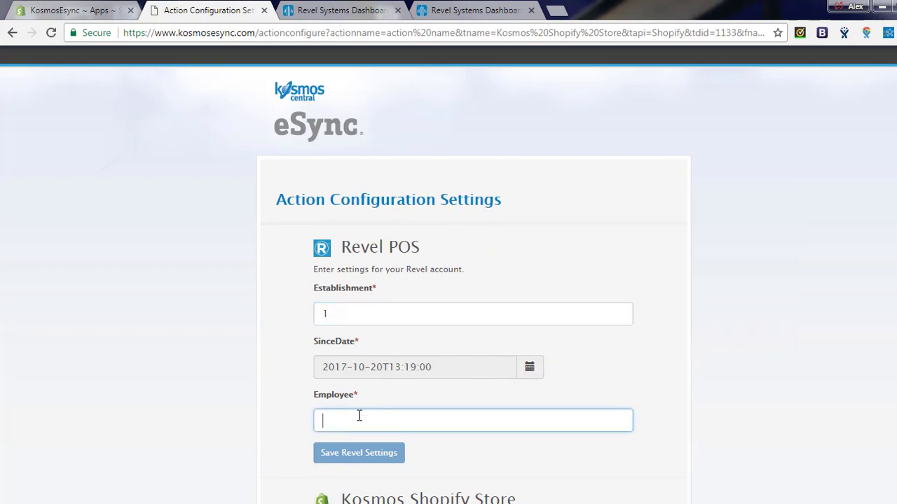
type("26")
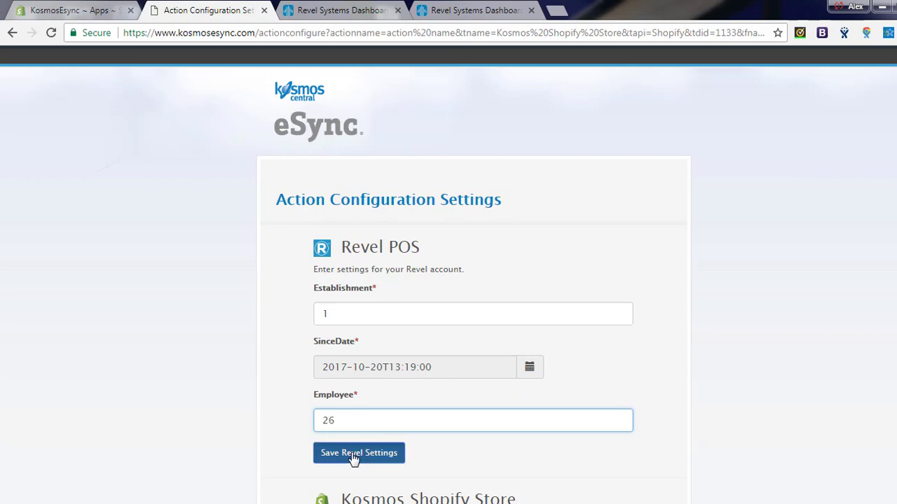
left_click(352, 453)
scroll(280, 427, "down", 4)
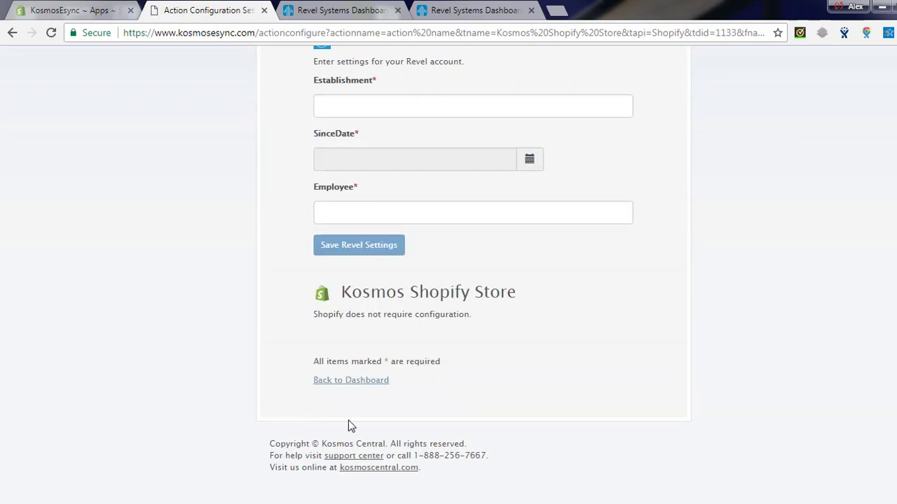
left_click(372, 383)
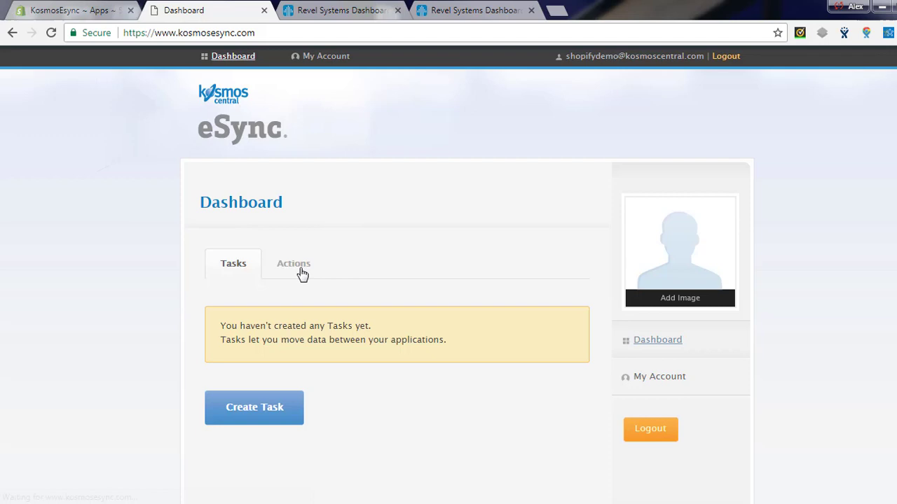
Step: Open the configuration of the action sending Kosmos Shopify Store orders to Revel POS and keep Order Status at open
left_click(299, 272)
scroll(200, 351, "down", 5)
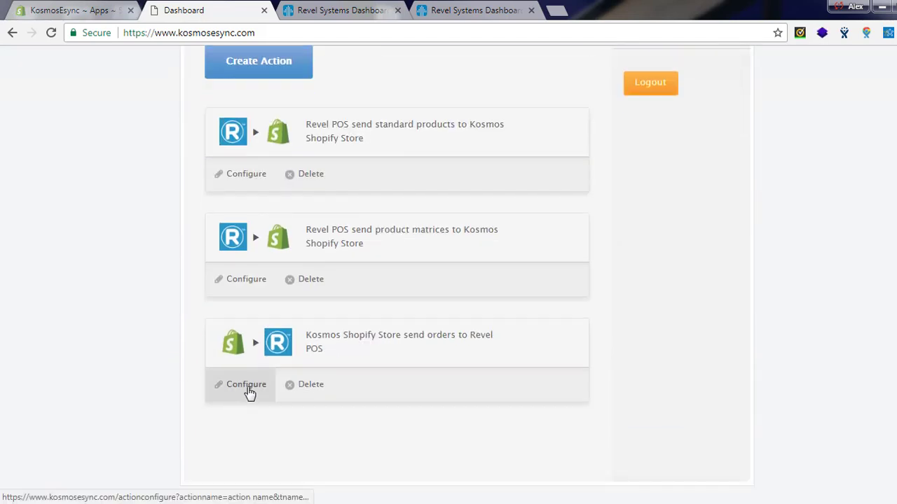
left_click(249, 391)
scroll(248, 393, "down", 1)
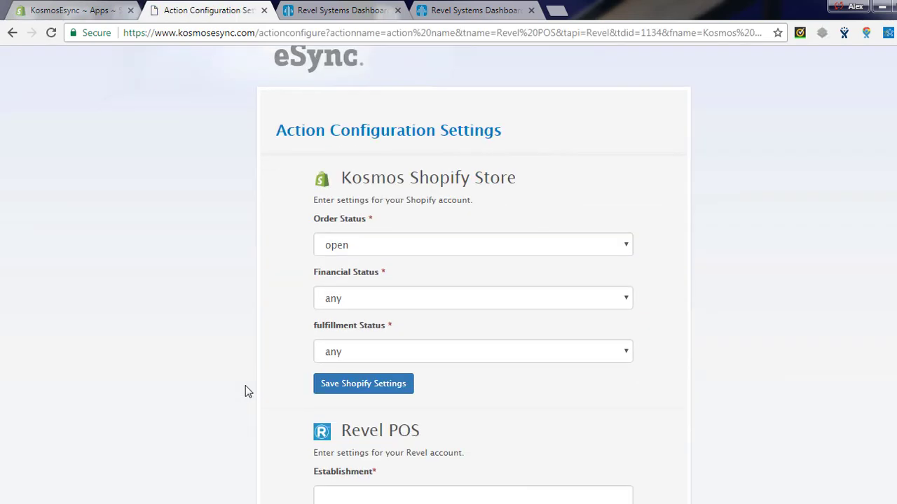
left_click(384, 250)
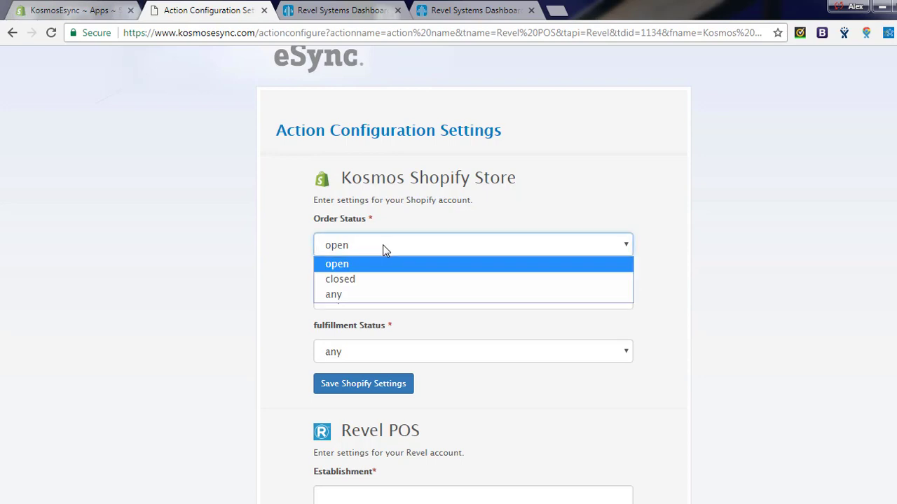
left_click(383, 250)
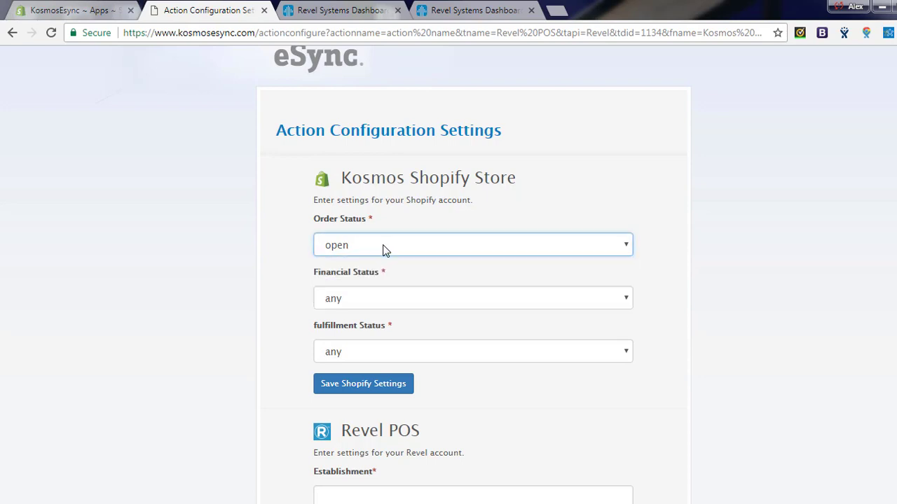
Step: Set Financial Status to paid and fulfillment Status to unshipped, and save the Shopify settings
left_click(380, 302)
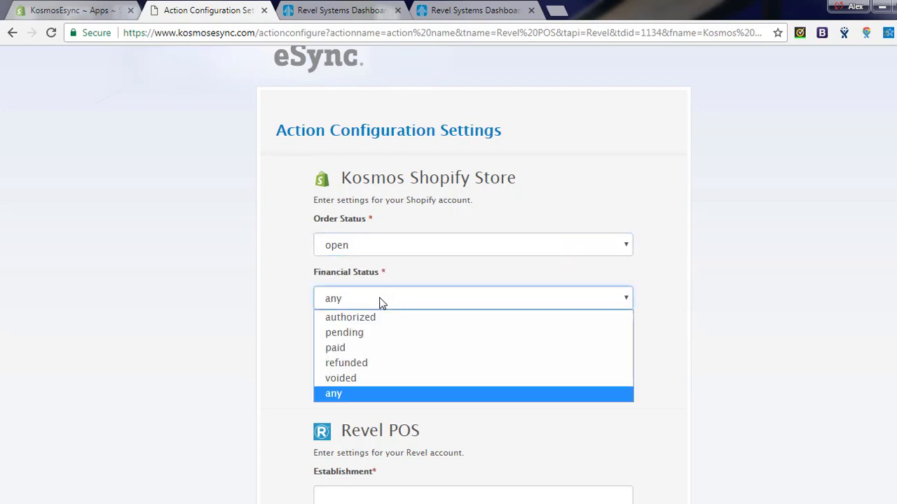
left_click(361, 348)
left_click(389, 353)
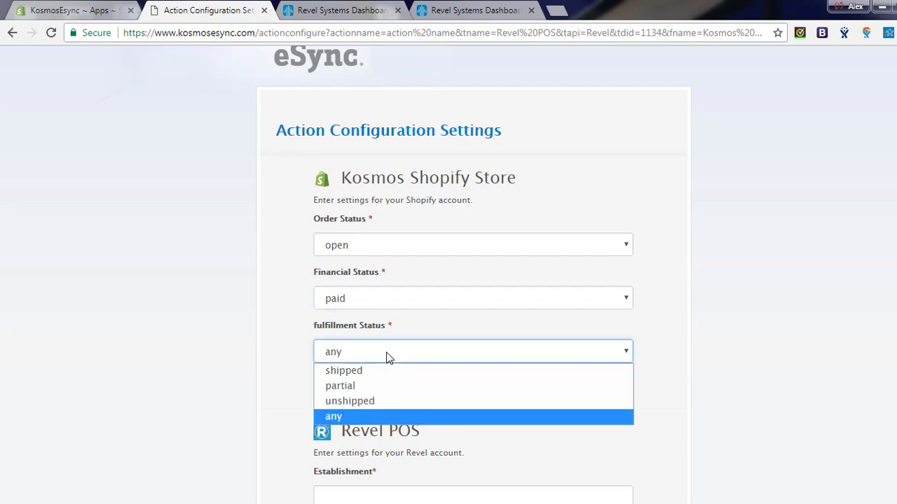
left_click(380, 400)
left_click(366, 388)
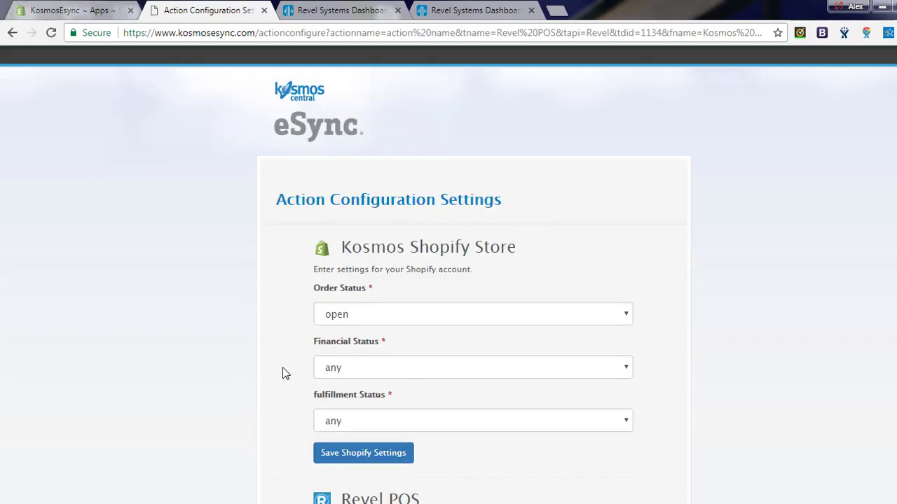
Step: In the orders action's Revel POS settings, set Establishment to 1, PaymentType to 0 and Employee to 26
scroll(284, 372, "down", 6)
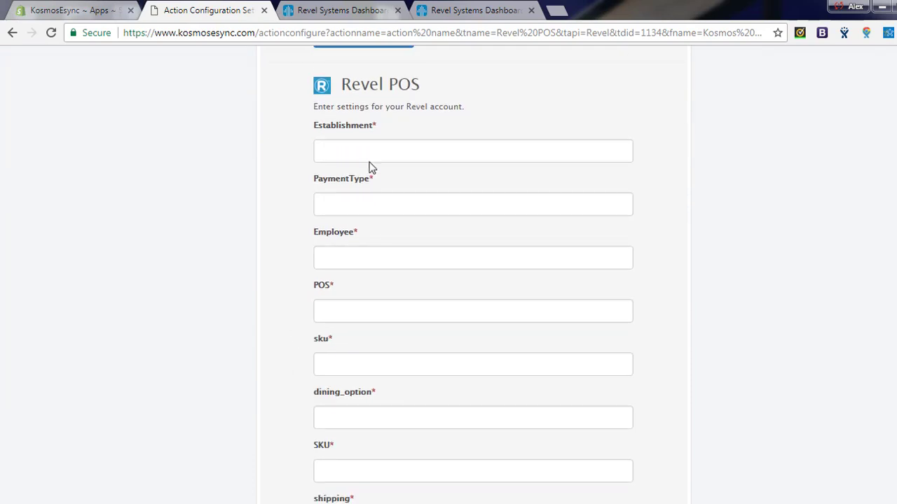
left_click(358, 145)
type("1")
left_click(266, 191)
left_click(337, 206)
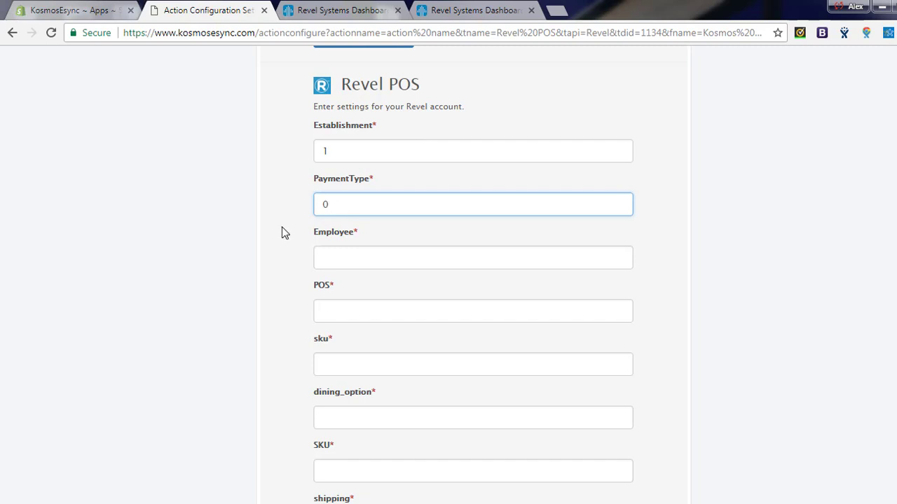
left_click(341, 259)
type("2")
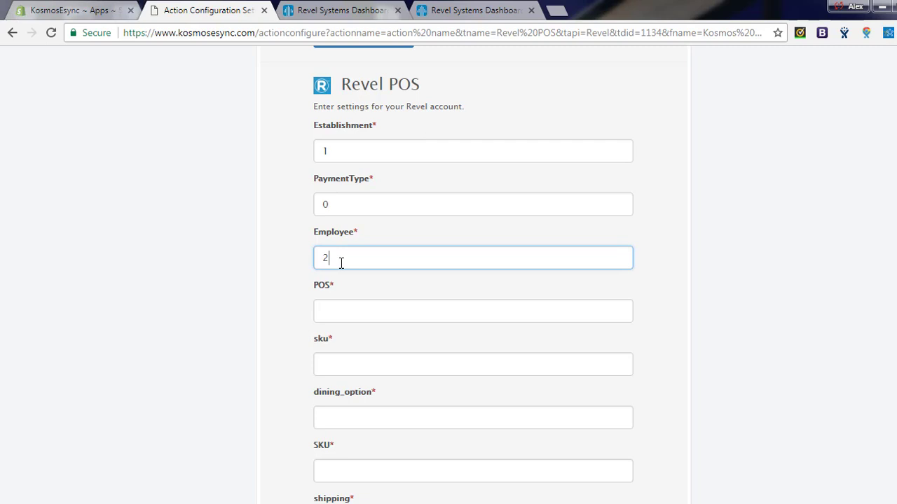
type("6")
left_click(286, 332)
Step: Set POS to 1 and enter eSyncShippingSku as both the lowercase sku and the shipping value
scroll(291, 328, "down", 2)
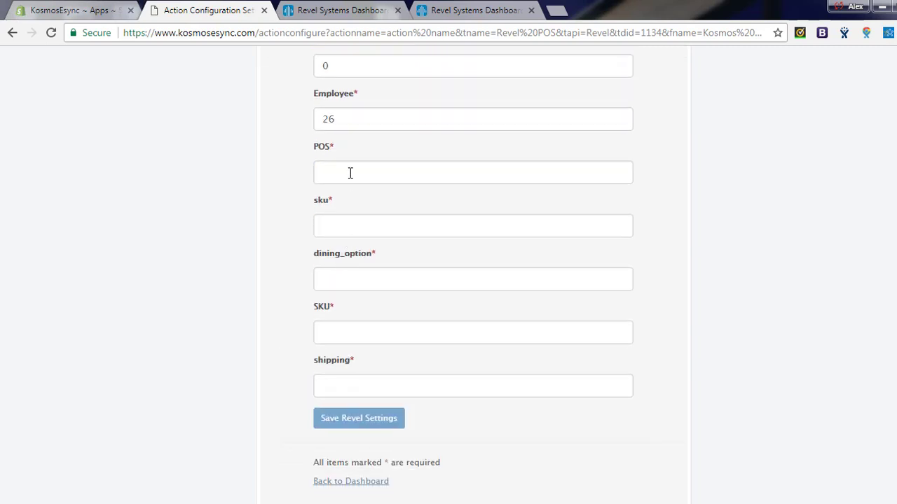
left_click(349, 170)
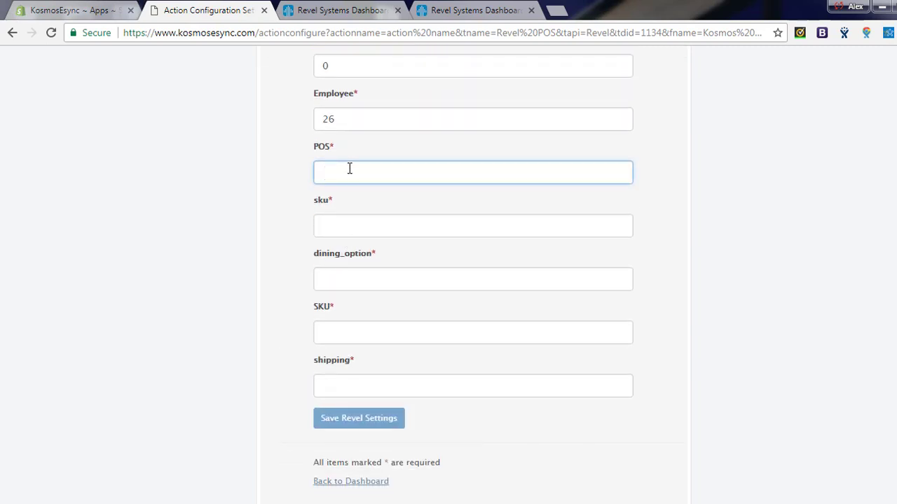
left_click(286, 214)
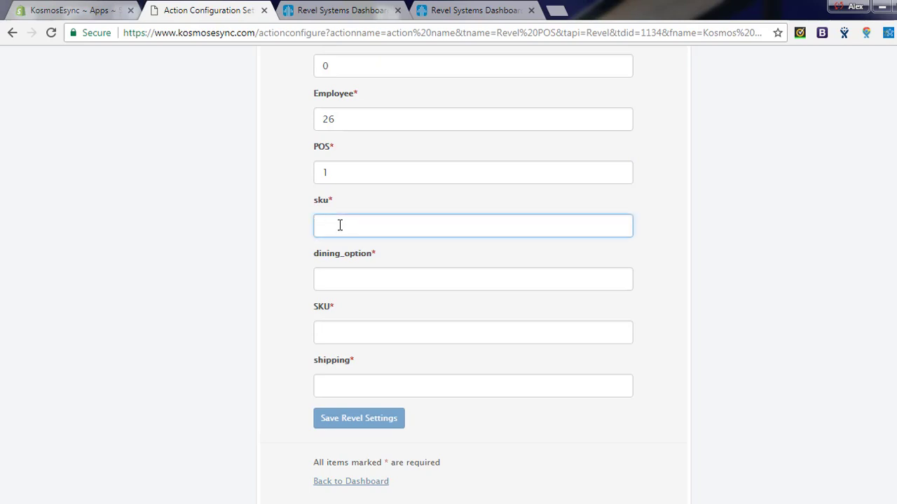
type("ShippingSku")
left_click_drag(413, 226, 316, 230)
key("ctrl+c")
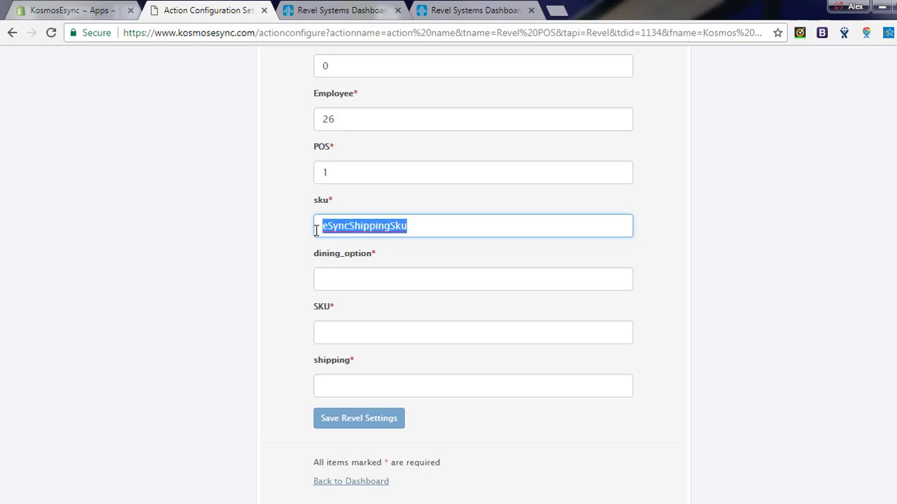
left_click(366, 386)
key("ctrl+v")
Step: Set dining_option to 5 and the uppercase SKU field to sku, and save the Revel settings
left_click(350, 277)
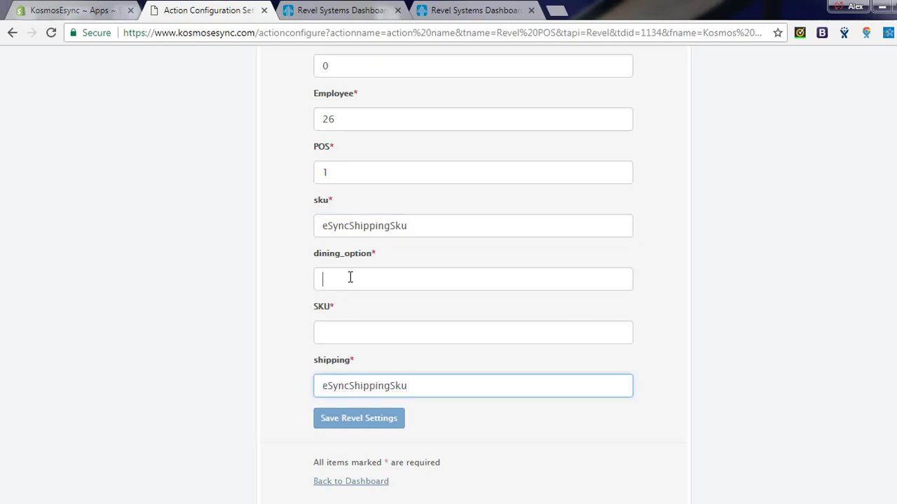
type("5")
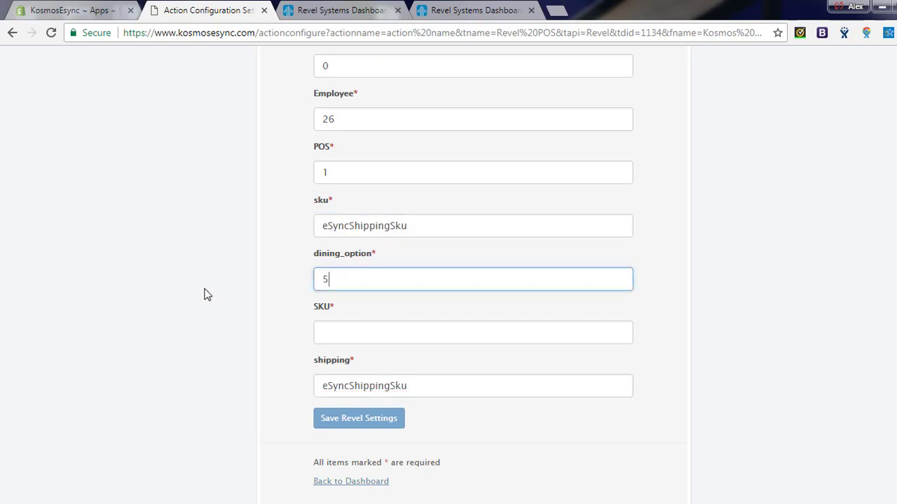
left_click(317, 352)
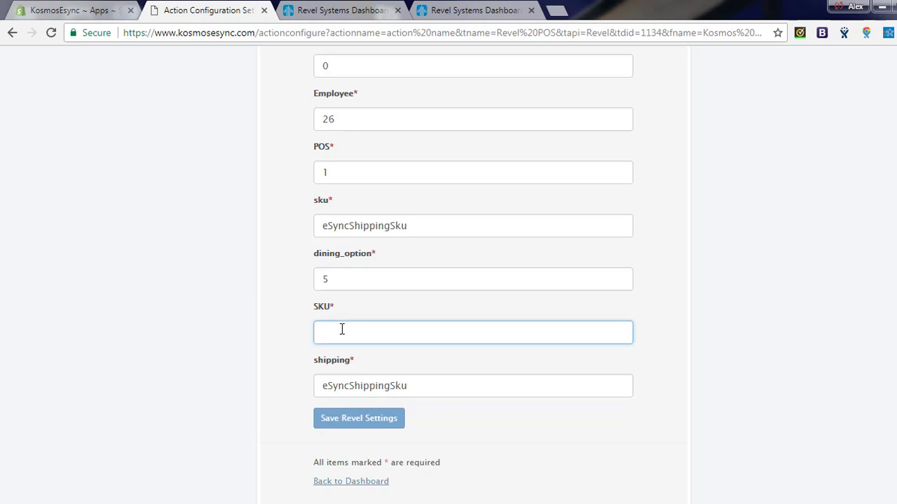
type("sku")
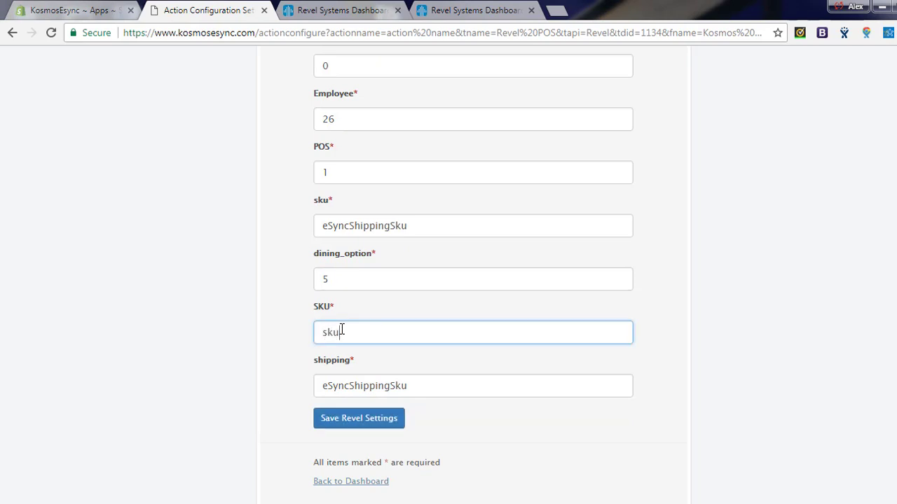
left_click(307, 425)
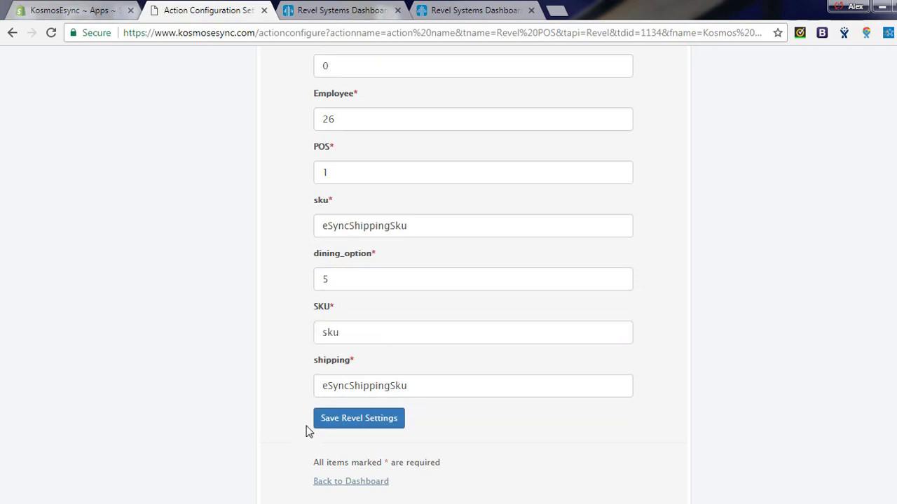
left_click(363, 420)
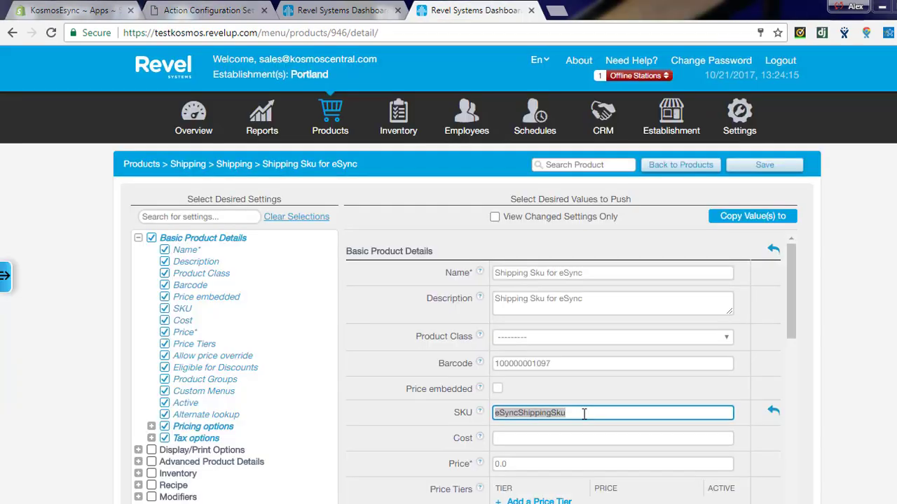
Step: Check the SKU of the Shipping Sku for eSync product in Revel
left_click(583, 413)
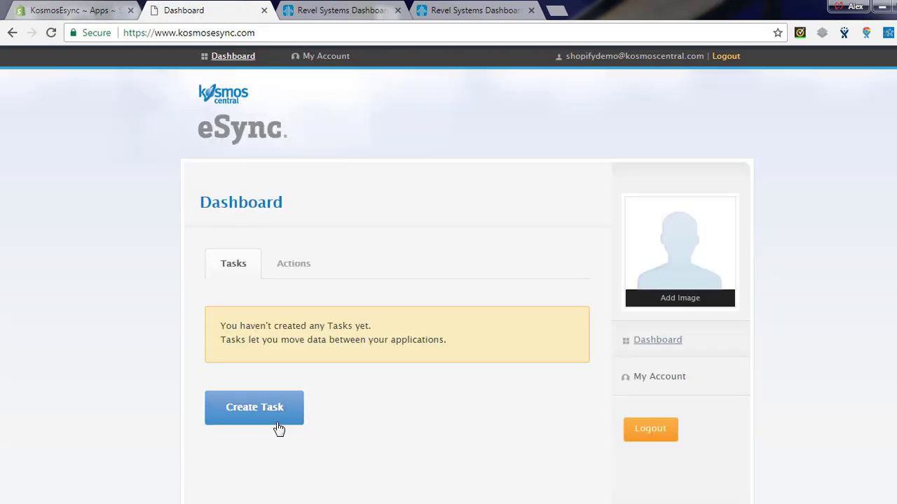
Step: Start a new eSync task and add the action sending standard products to the Kosmos Shopify Store
left_click(252, 406)
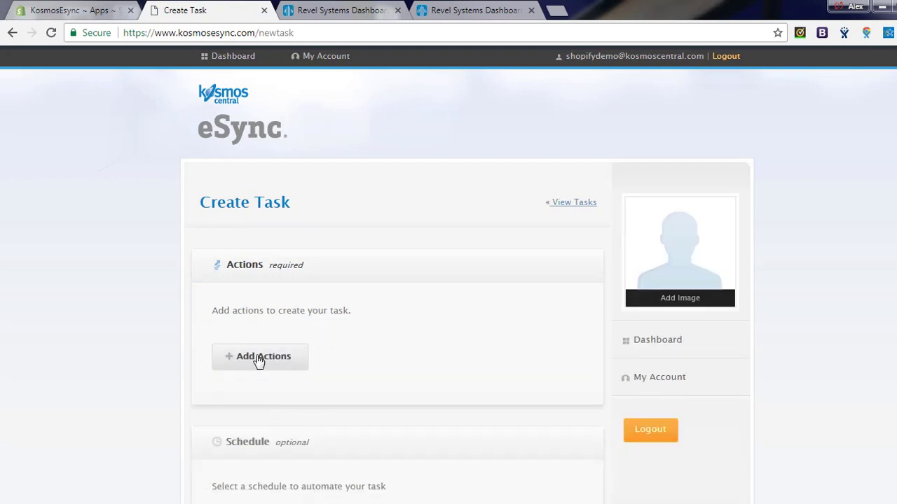
left_click(259, 359)
left_click(632, 175)
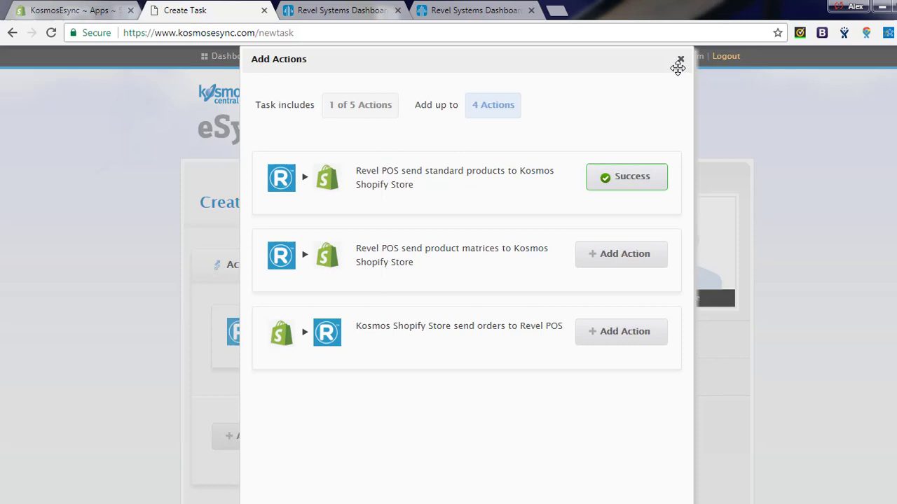
Step: Name the new task Standard Products to Shopify, save it, and run it from the dashboard
left_click(679, 61)
scroll(275, 350, "down", 5)
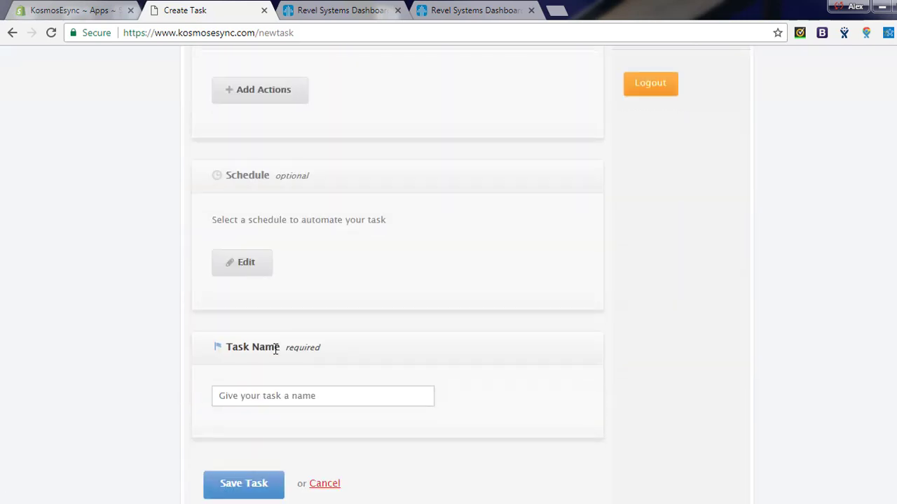
left_click(277, 394)
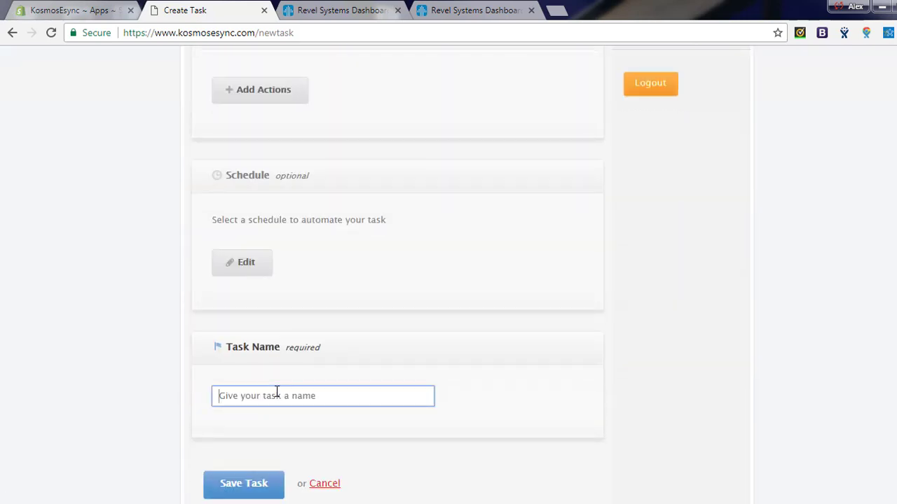
type("Standard Products to Shopify")
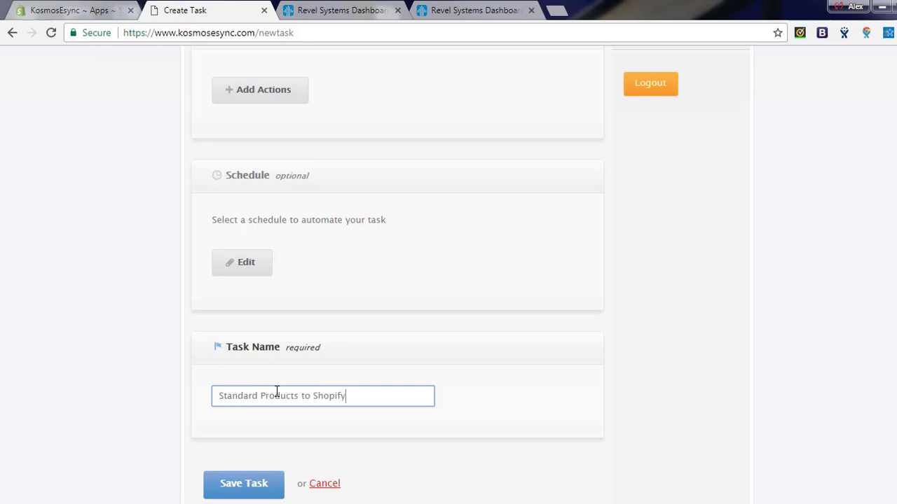
left_click(230, 484)
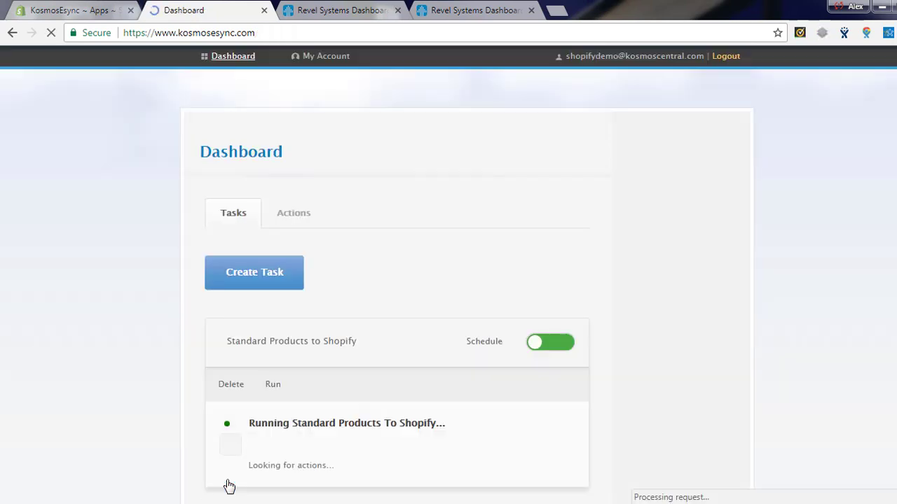
scroll(170, 420, "down", 2)
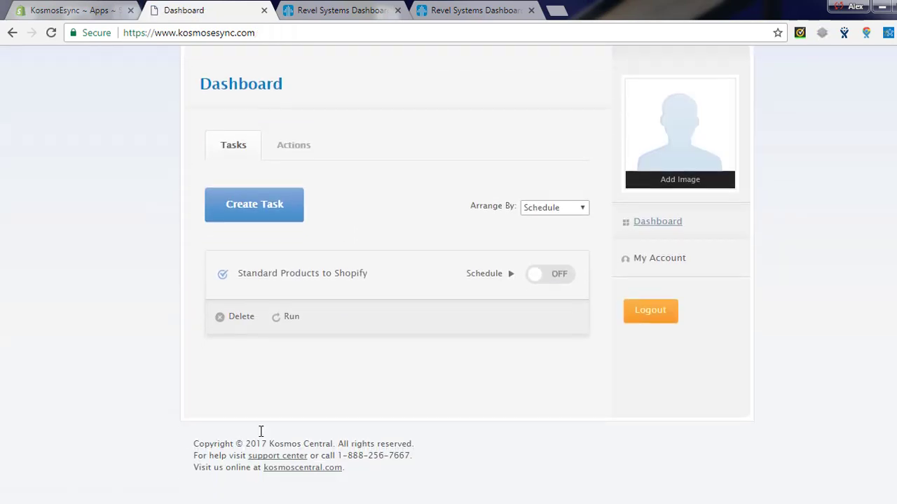
left_click(289, 319)
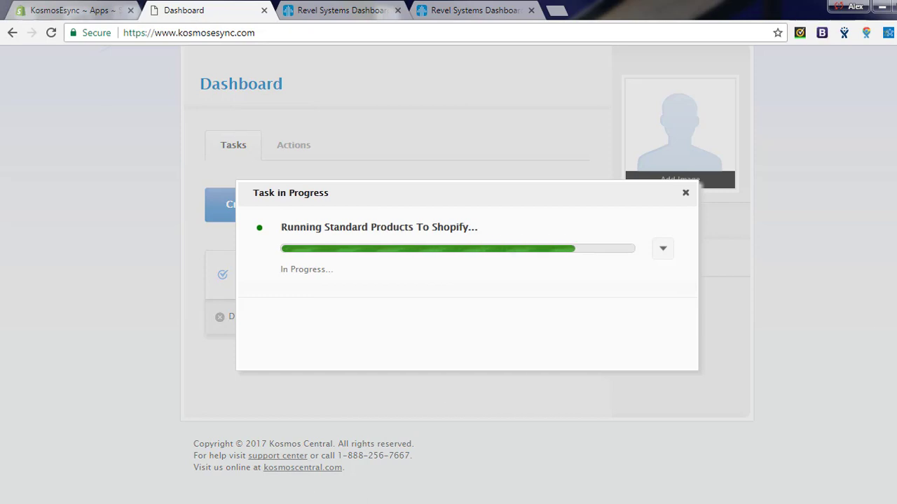
Step: Switch to the Shopify admin and check the product list for the products sent from Revel
key("ctrl+shift+Tab")
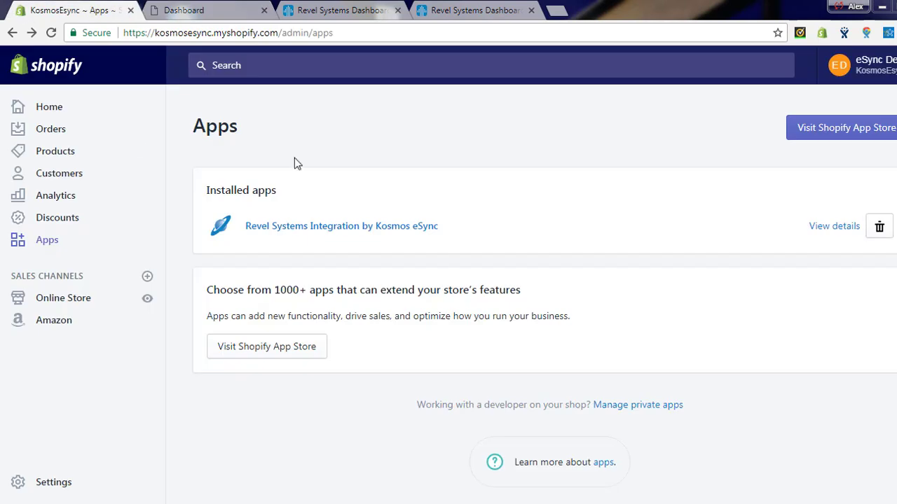
left_click(54, 152)
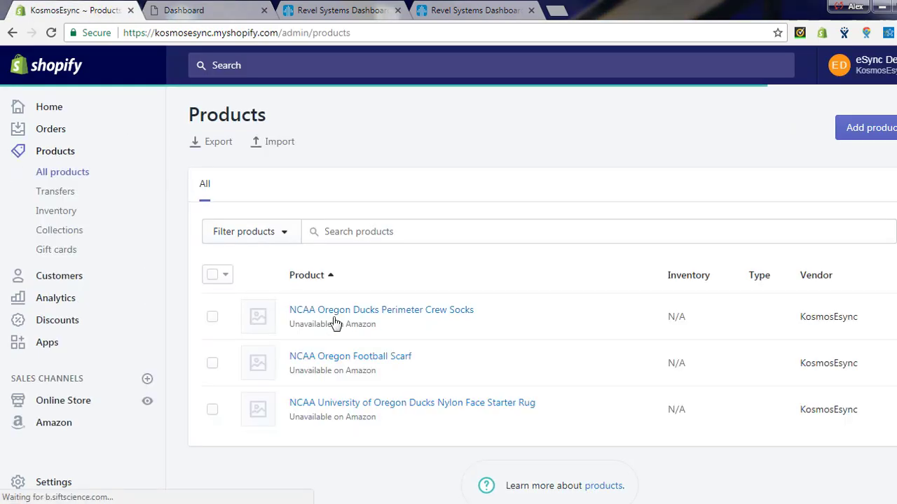
left_click_drag(498, 317, 287, 310)
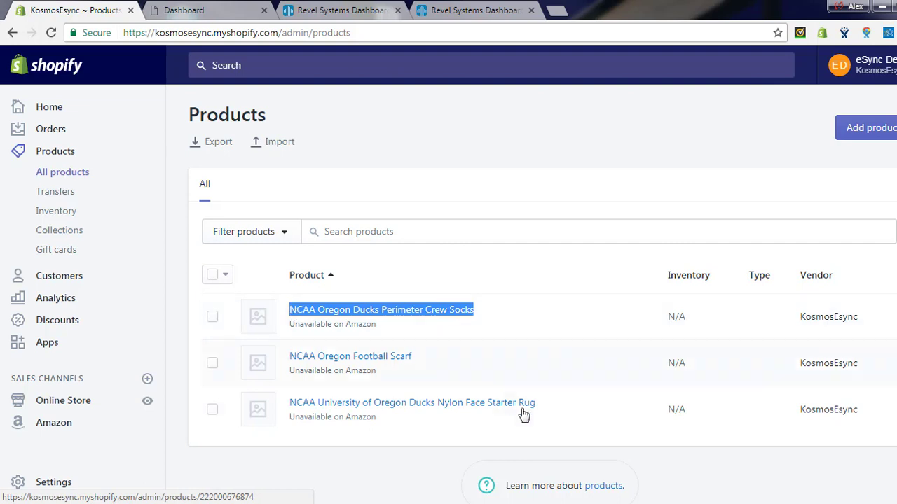
left_click(526, 321)
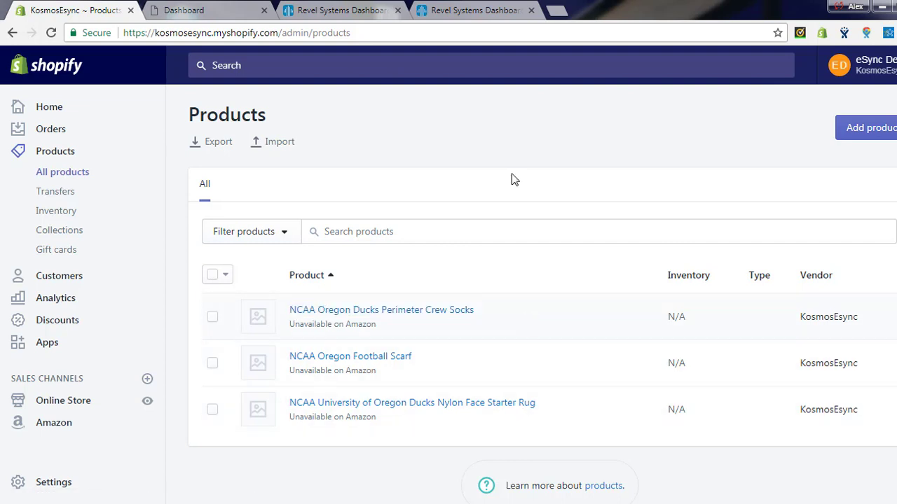
Step: Open the kosmoscentral.com website in a new browser tab and go to its support center
left_click(557, 9)
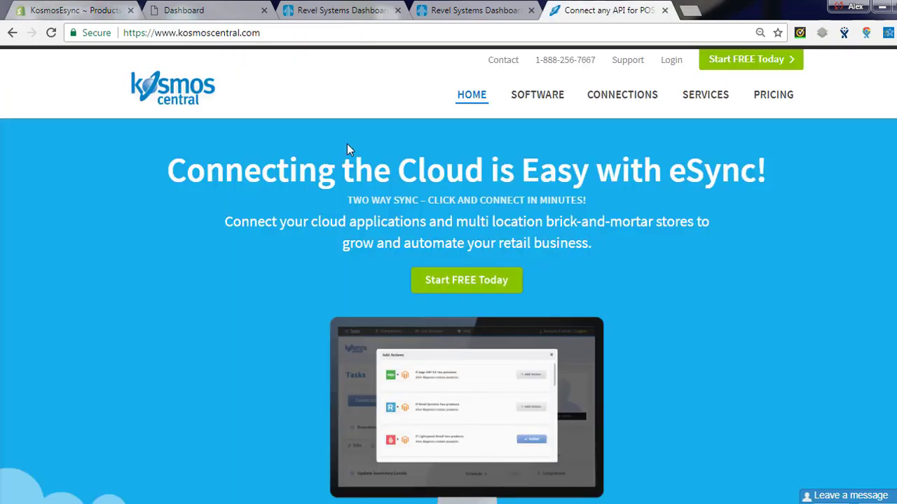
left_click(627, 63)
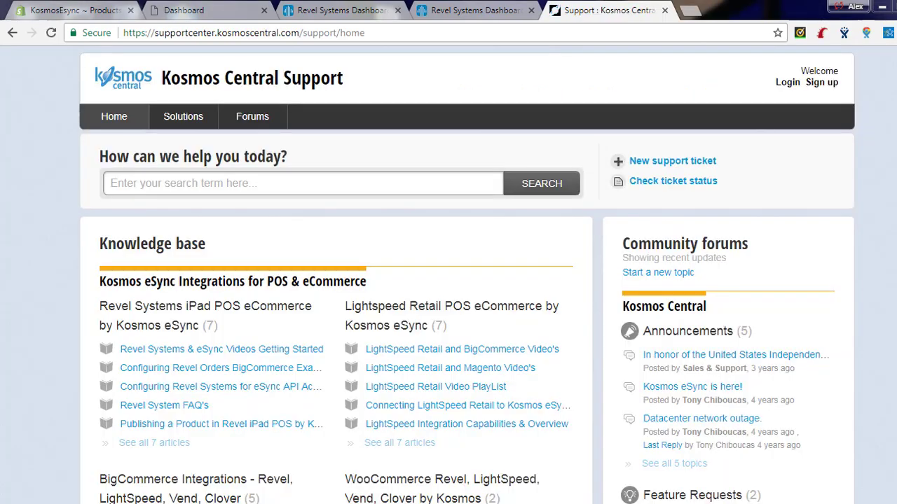